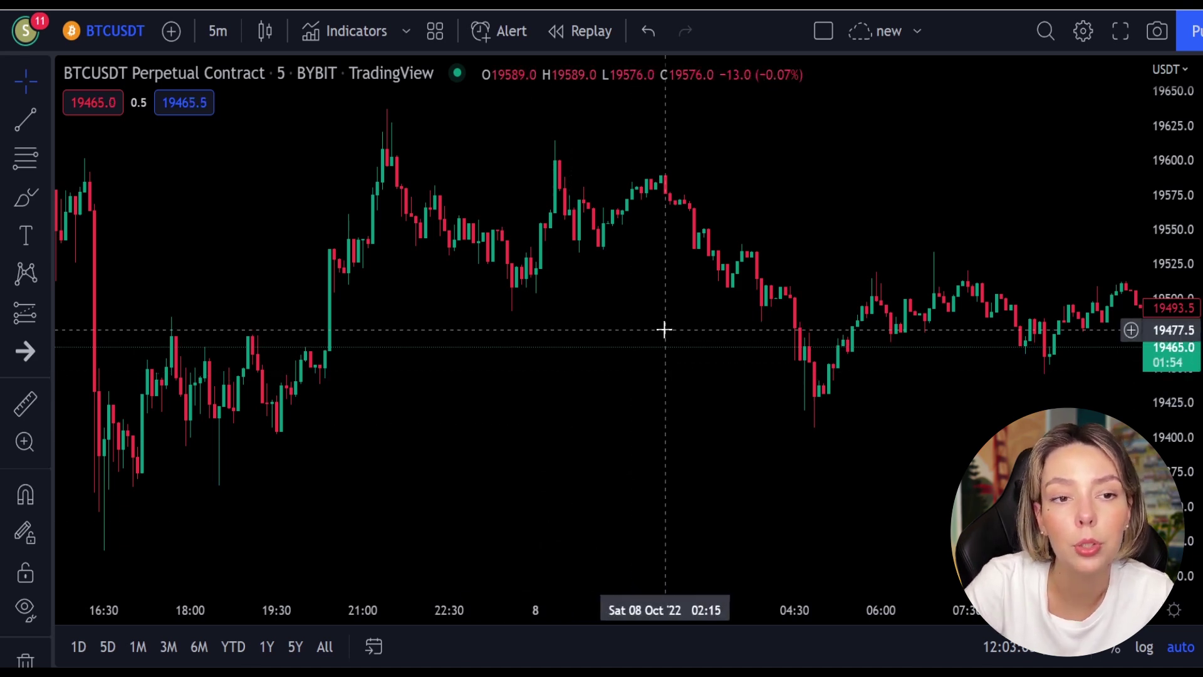
Step: Pan the BTCUSDT chart back to 6 Oct candles from about 09:00 to 22:30
drag(664, 329, 443, 382)
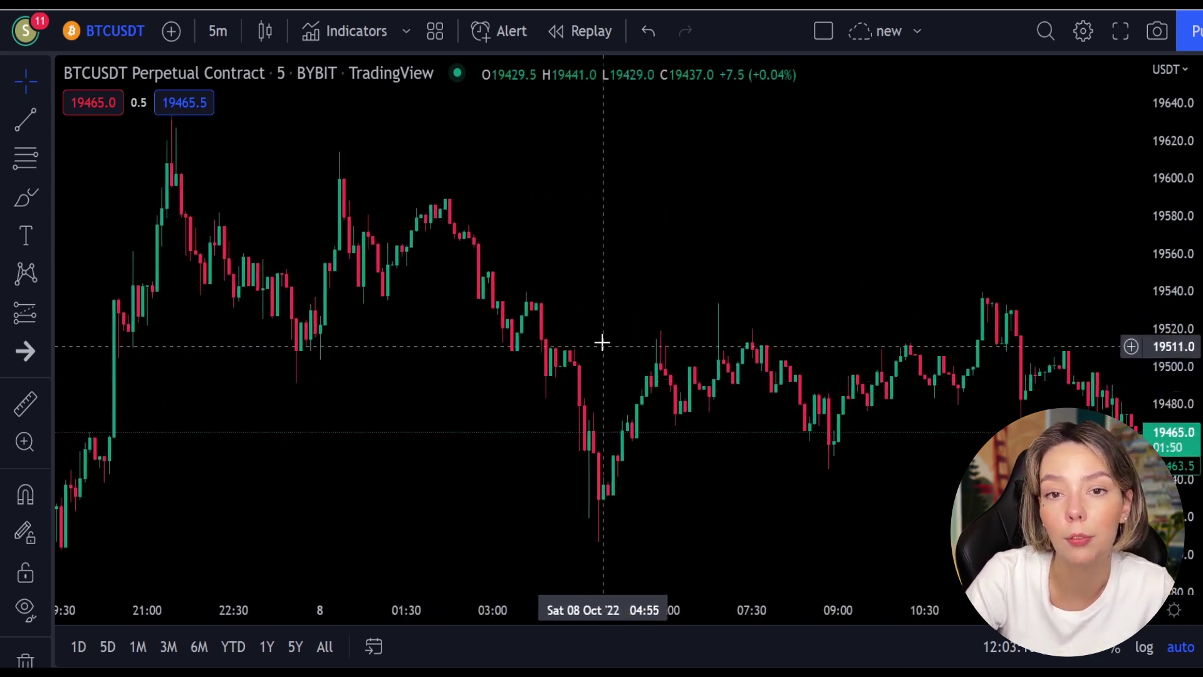
drag(596, 267, 690, 287)
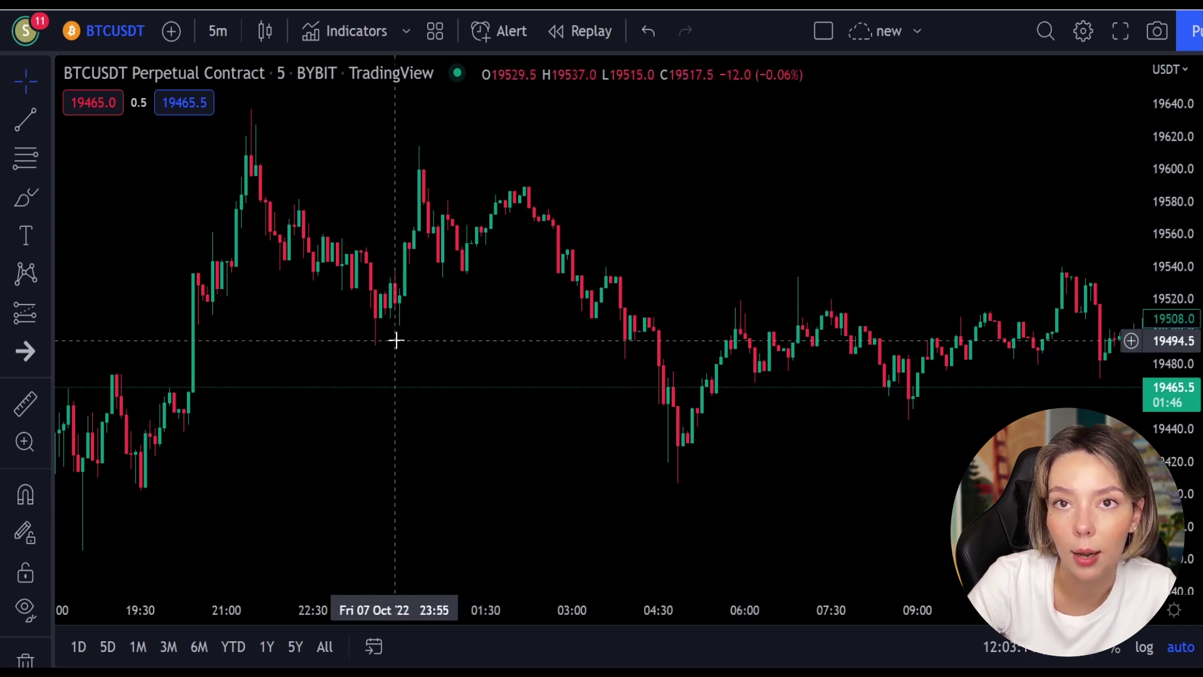
drag(396, 341, 631, 435)
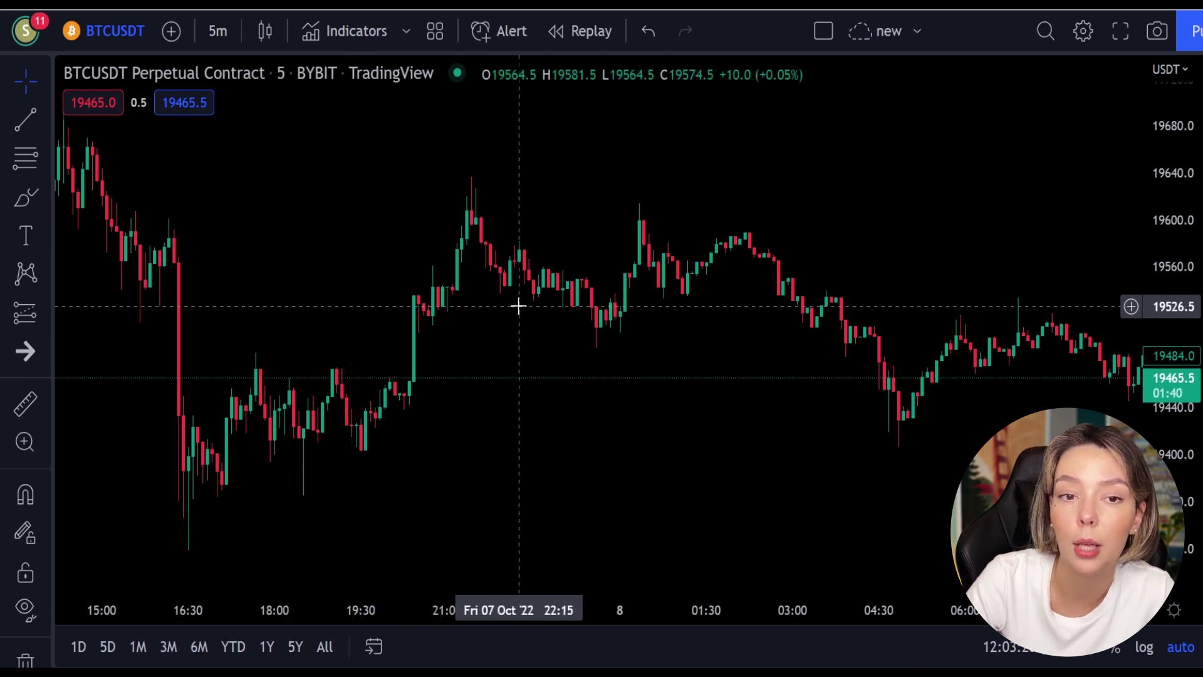
drag(328, 254, 679, 382)
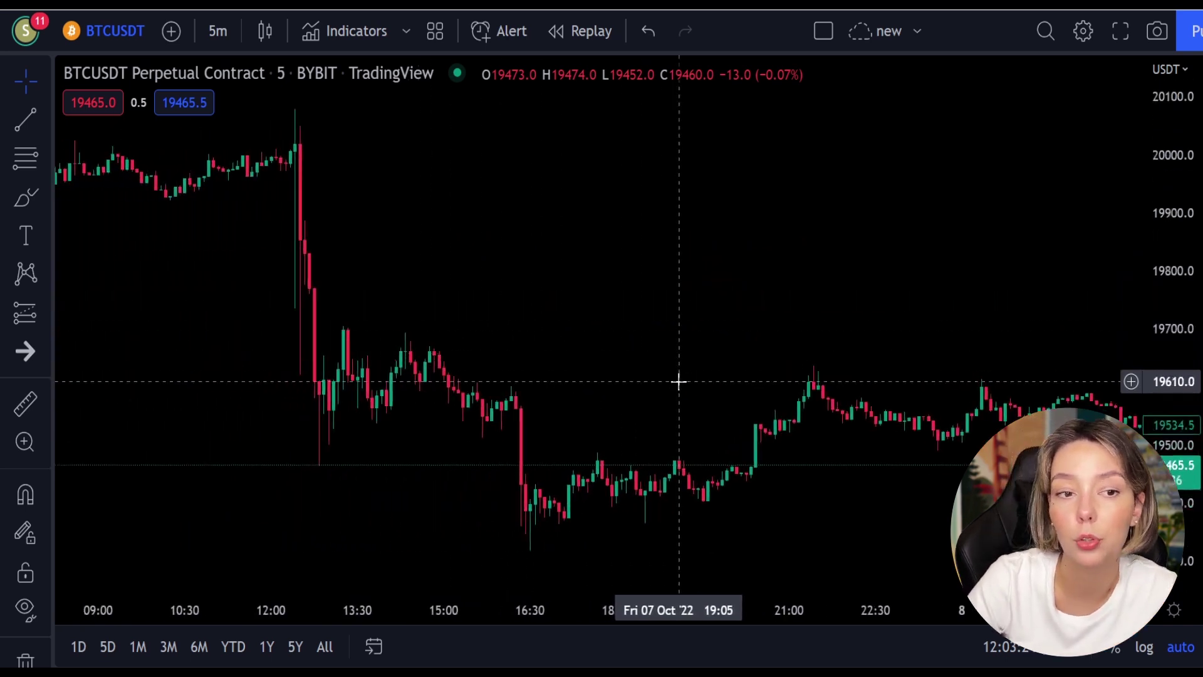
drag(213, 318, 738, 486)
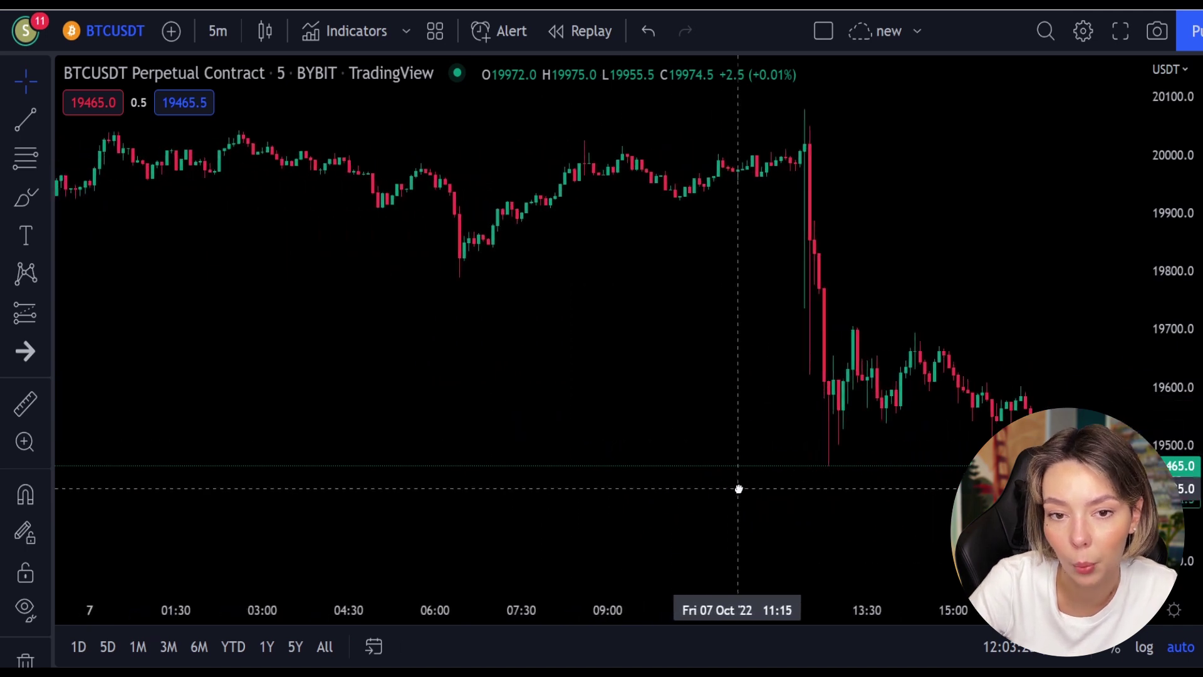
drag(305, 292, 579, 411)
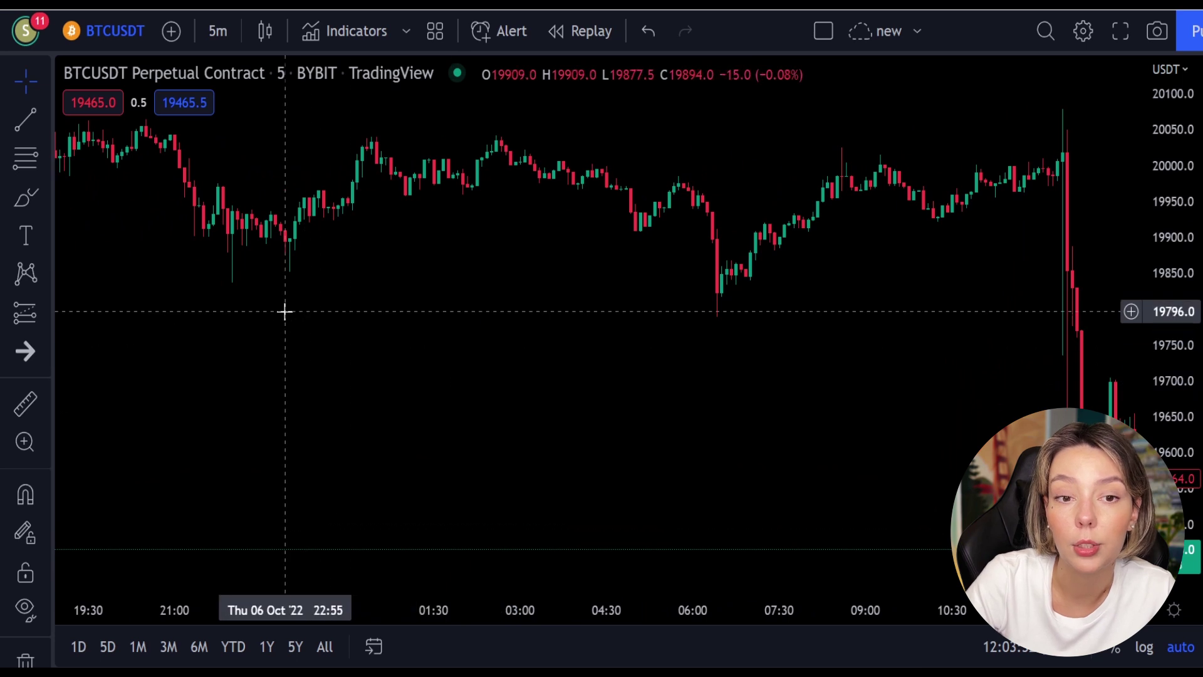
drag(284, 311, 550, 387)
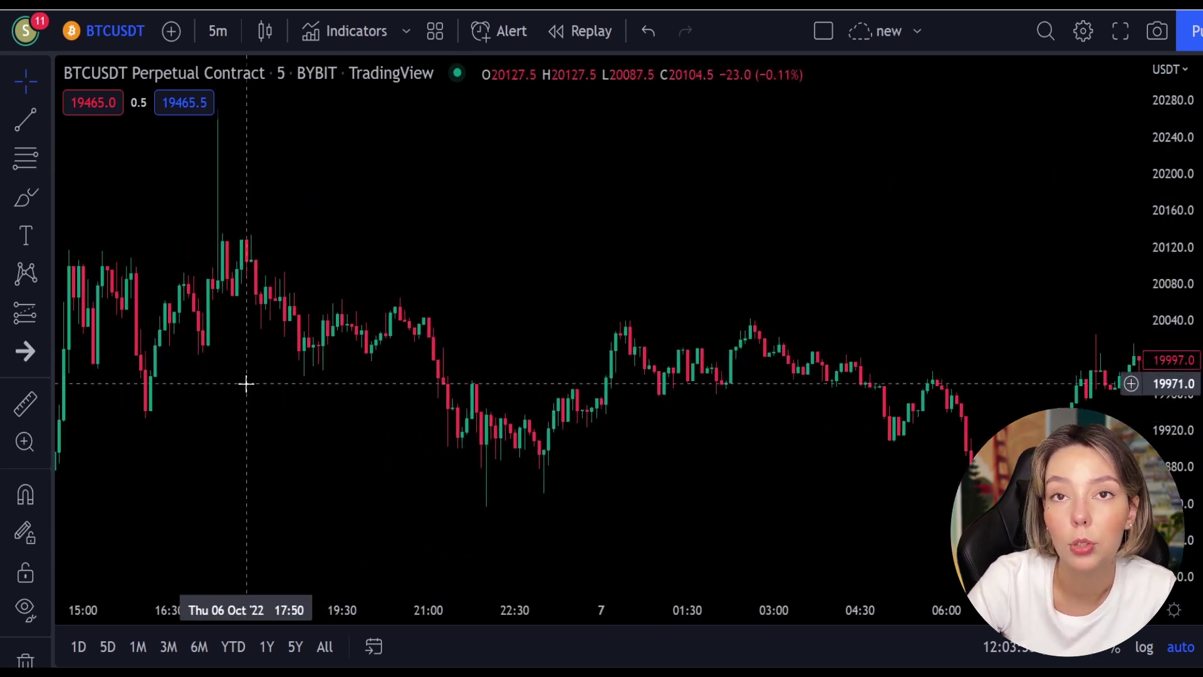
drag(246, 385, 592, 465)
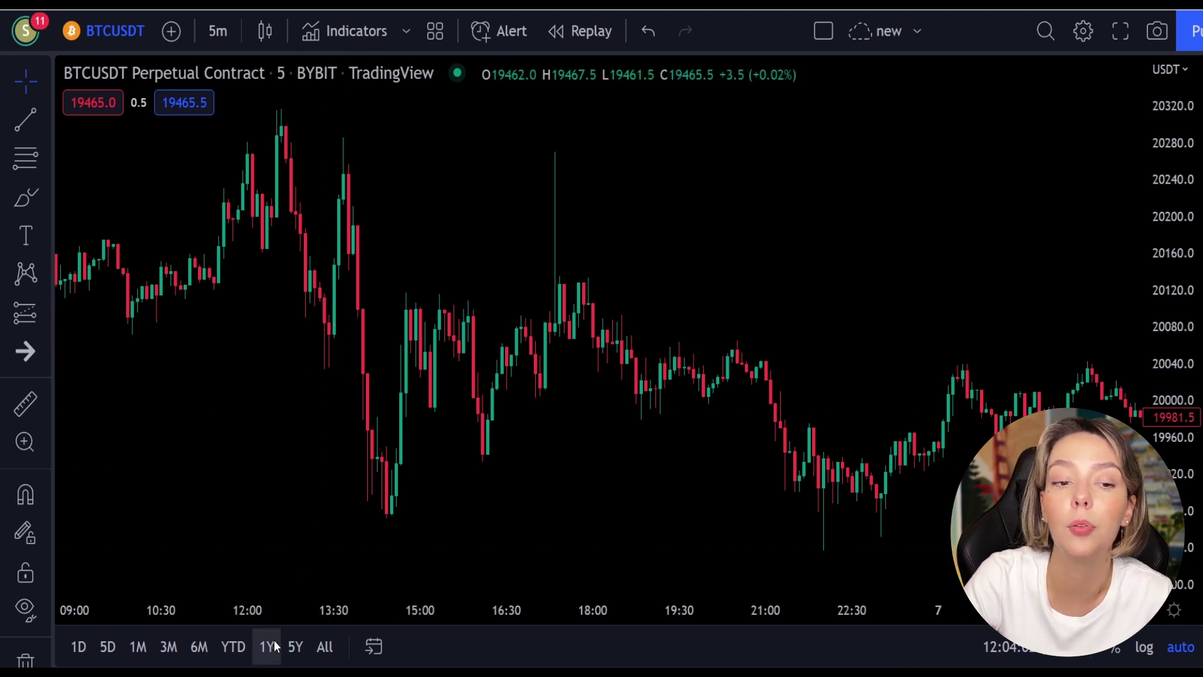
Step: Search 'la rsi' and add the Laguerre RSI community indicator below the price chart
click(352, 32)
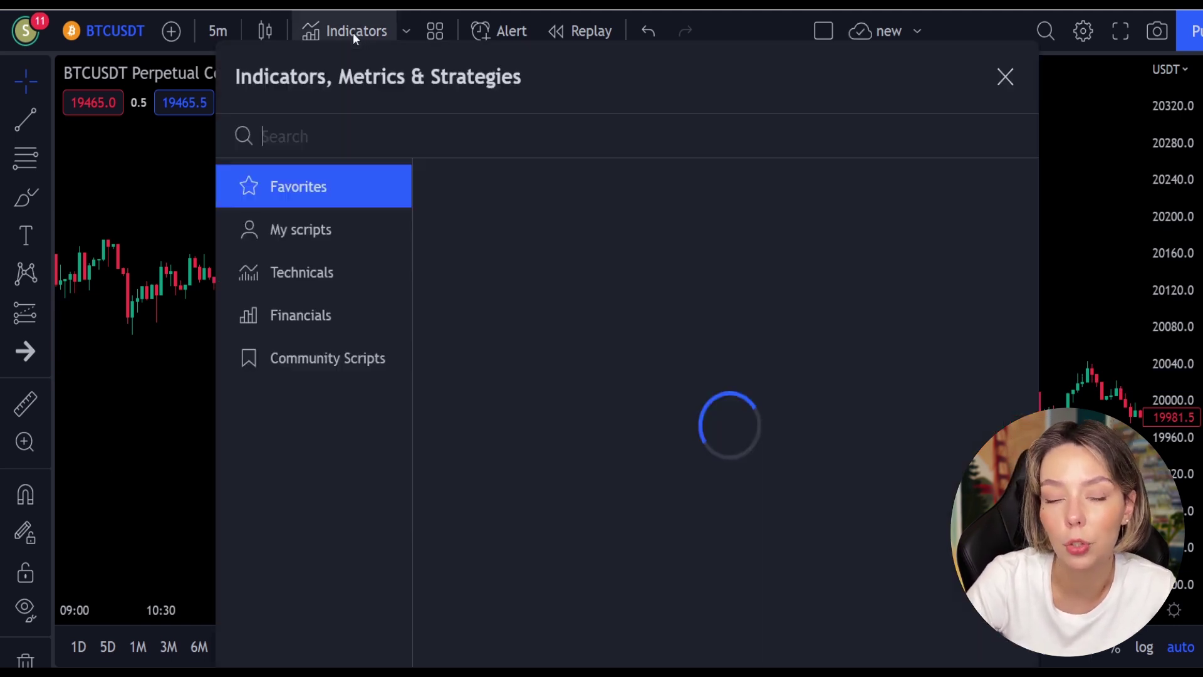
text(la rsi)
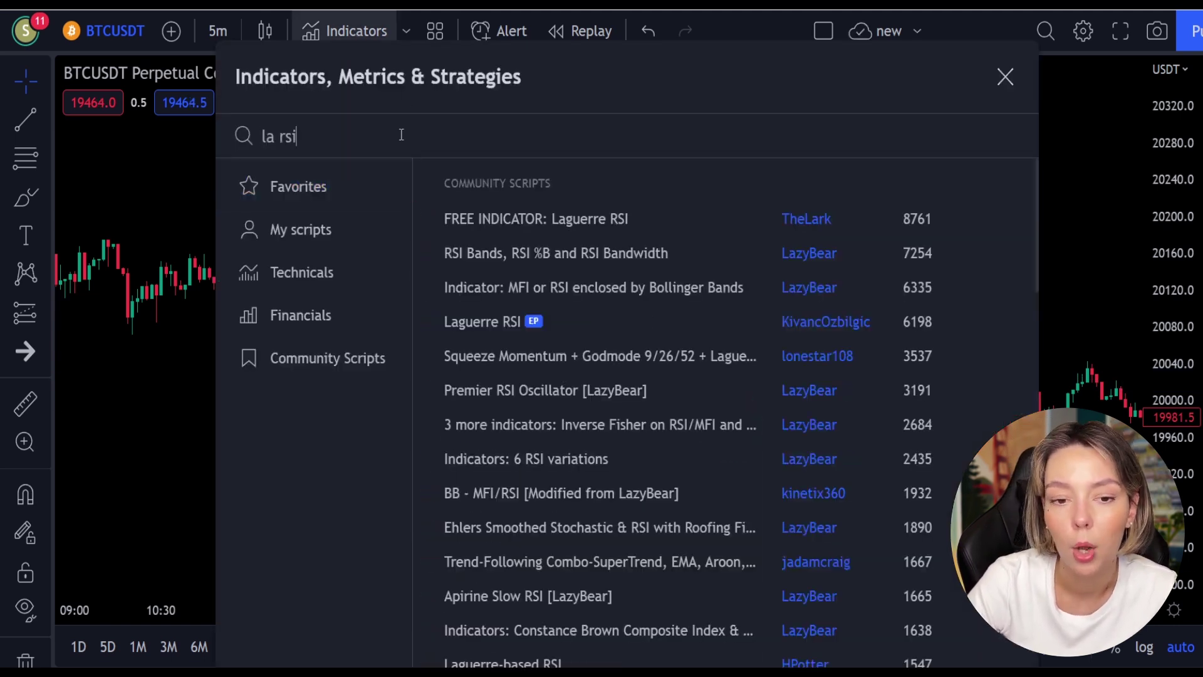
click(489, 321)
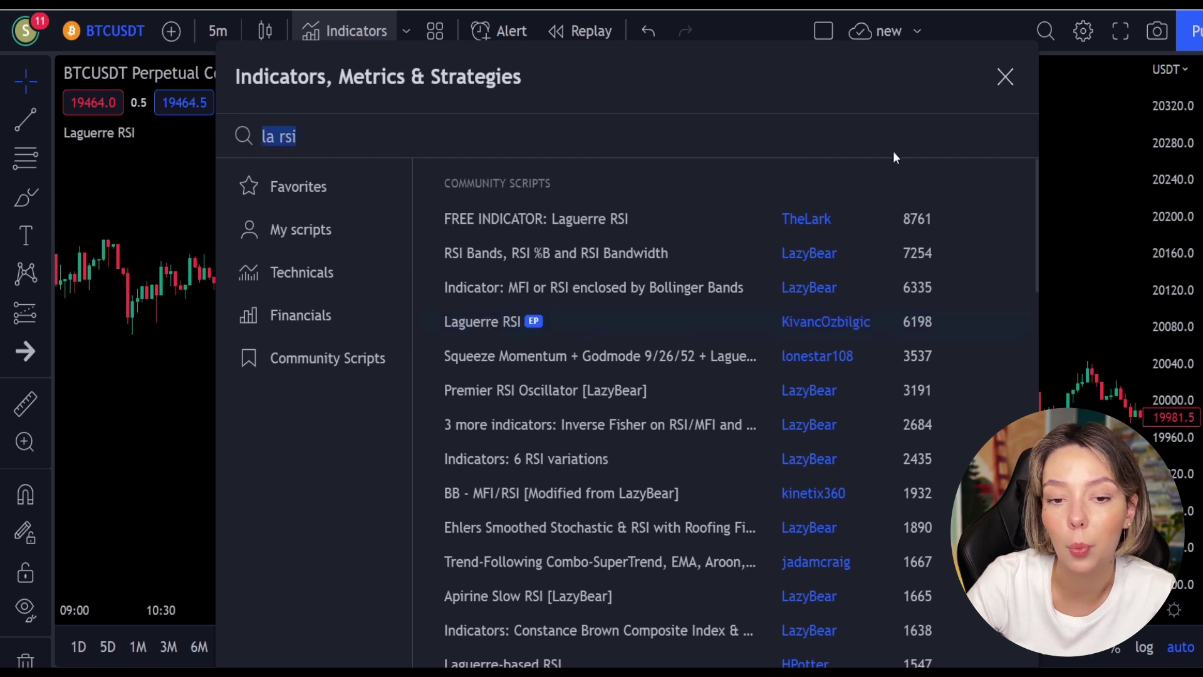
click(1006, 77)
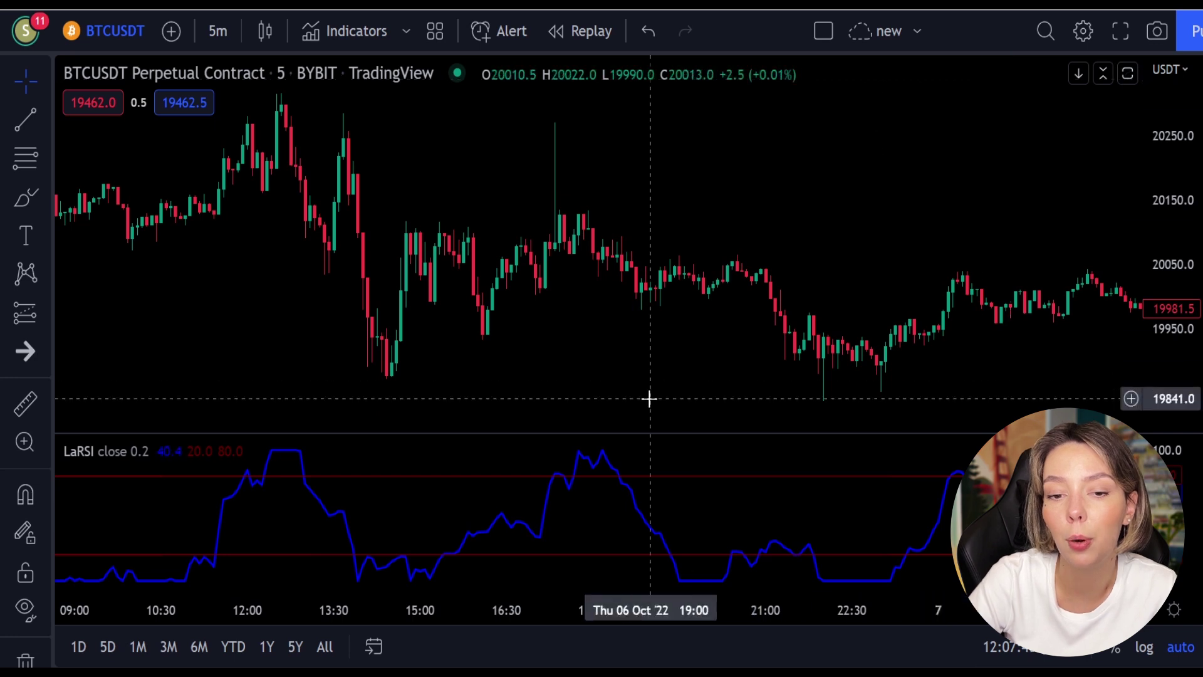
click(361, 25)
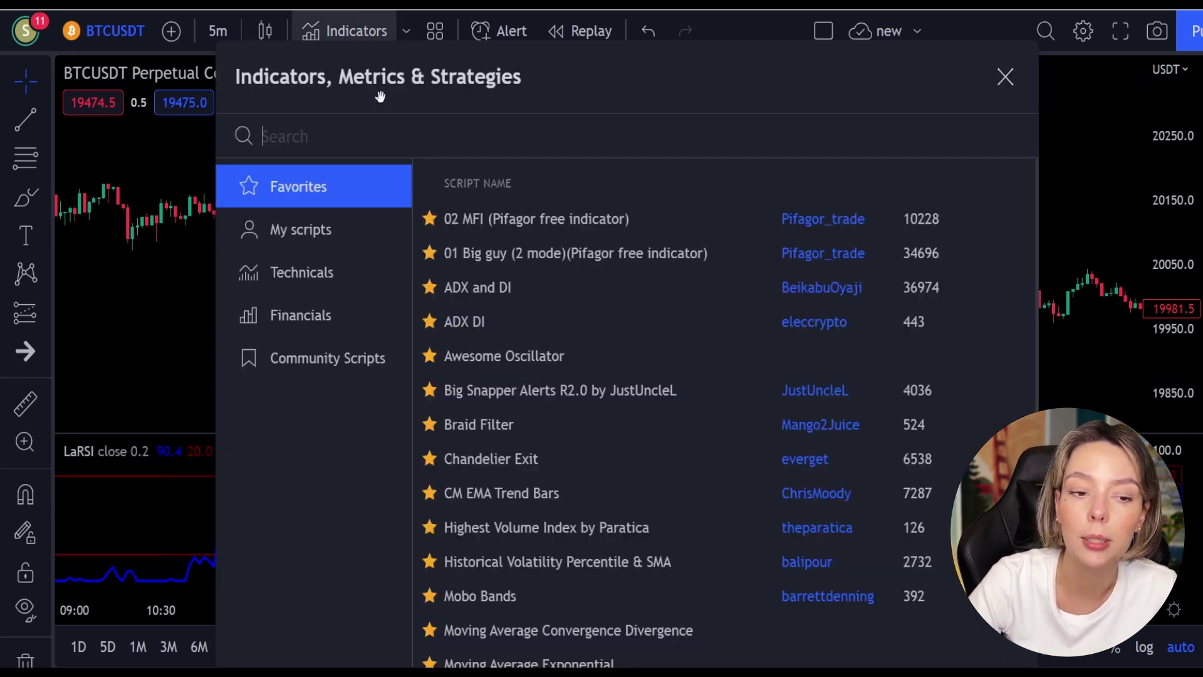
Step: Search 'supertrend+' and add the SuperTrend+ indicator to the chart
text(supertrend+)
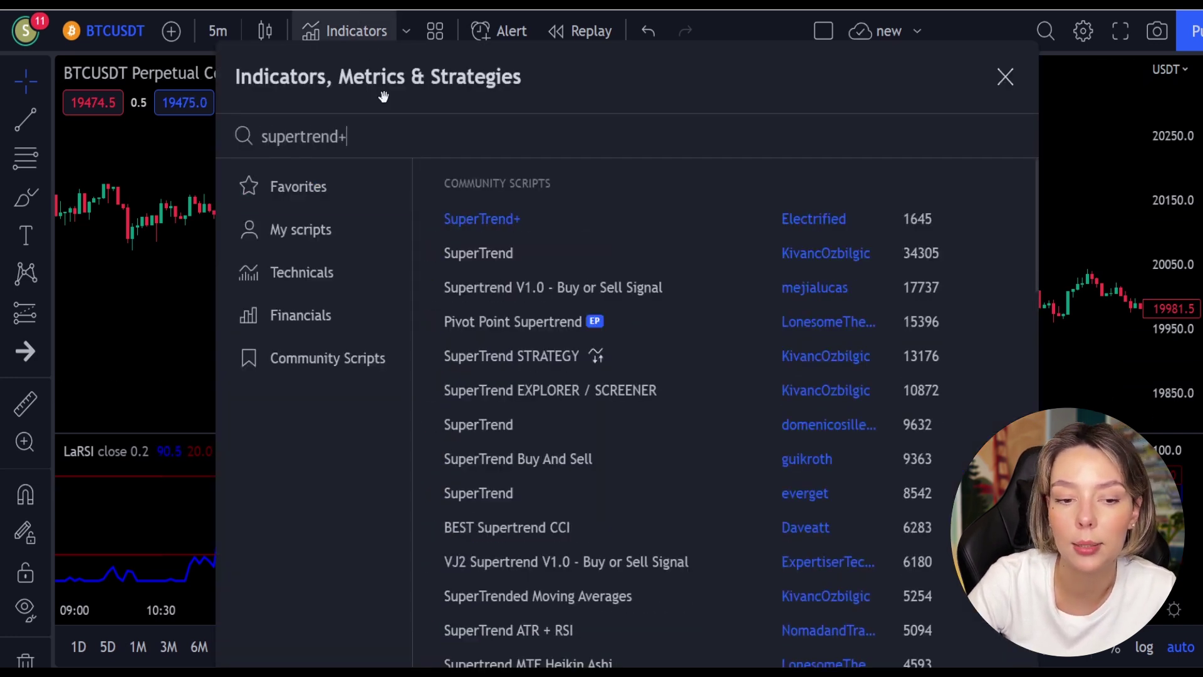
click(571, 223)
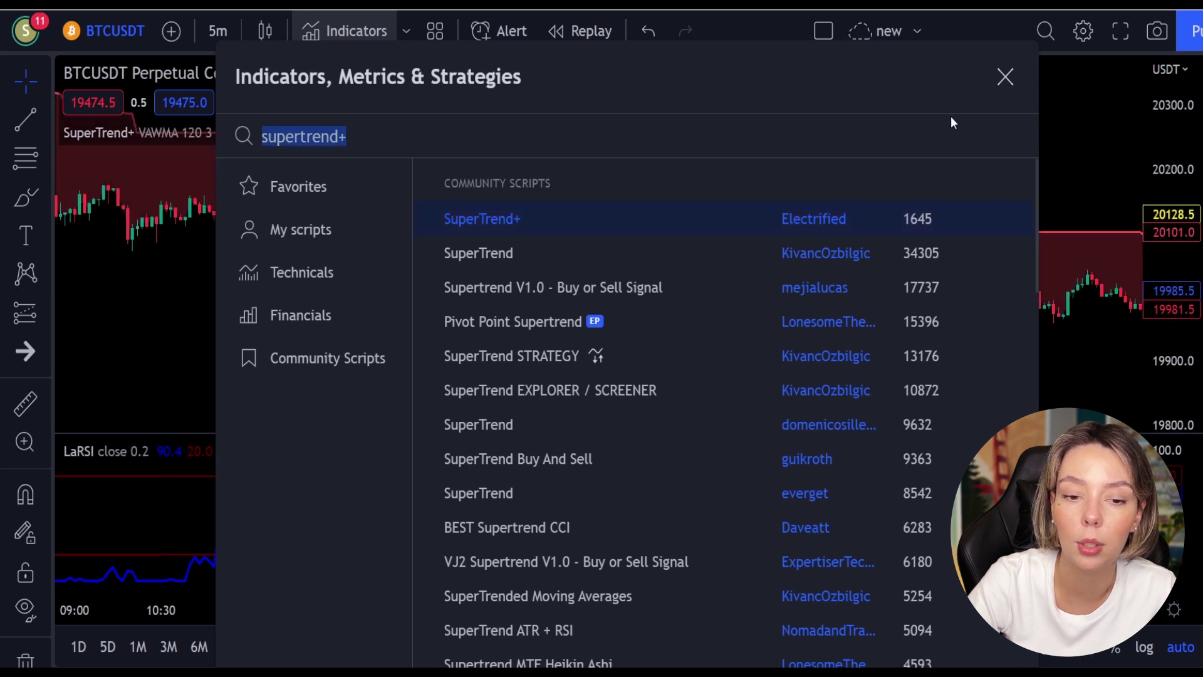
click(1008, 85)
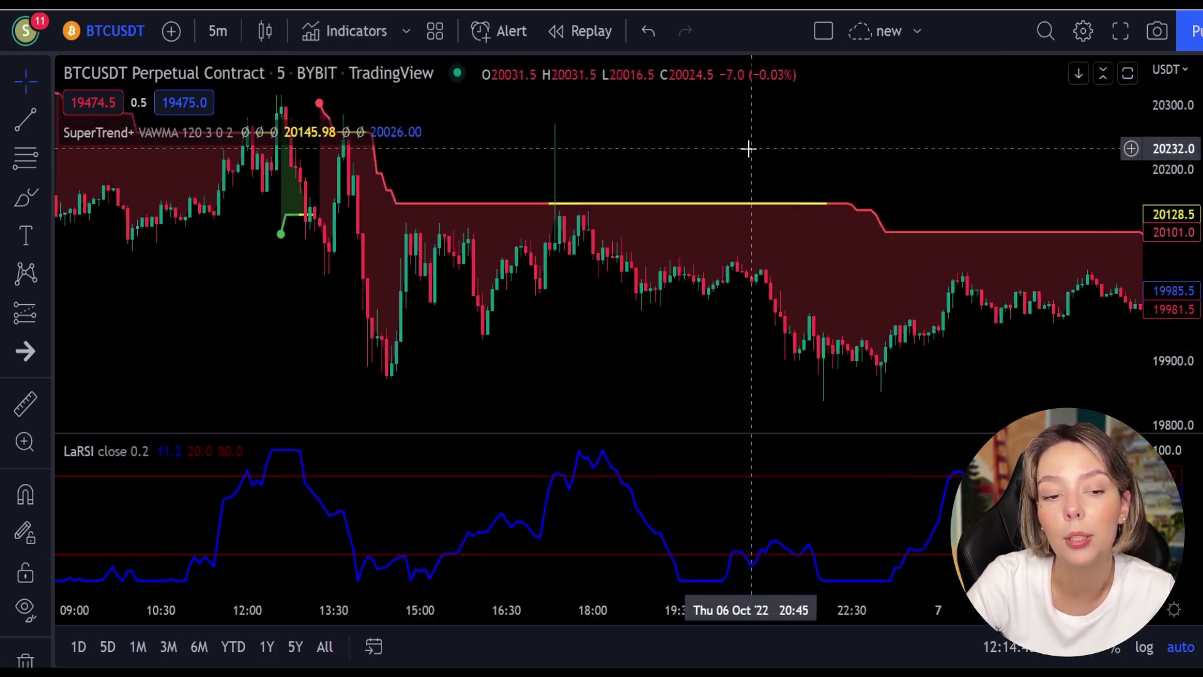
Step: Pan the chart back to earlier 6 Oct candles
drag(596, 148, 884, 245)
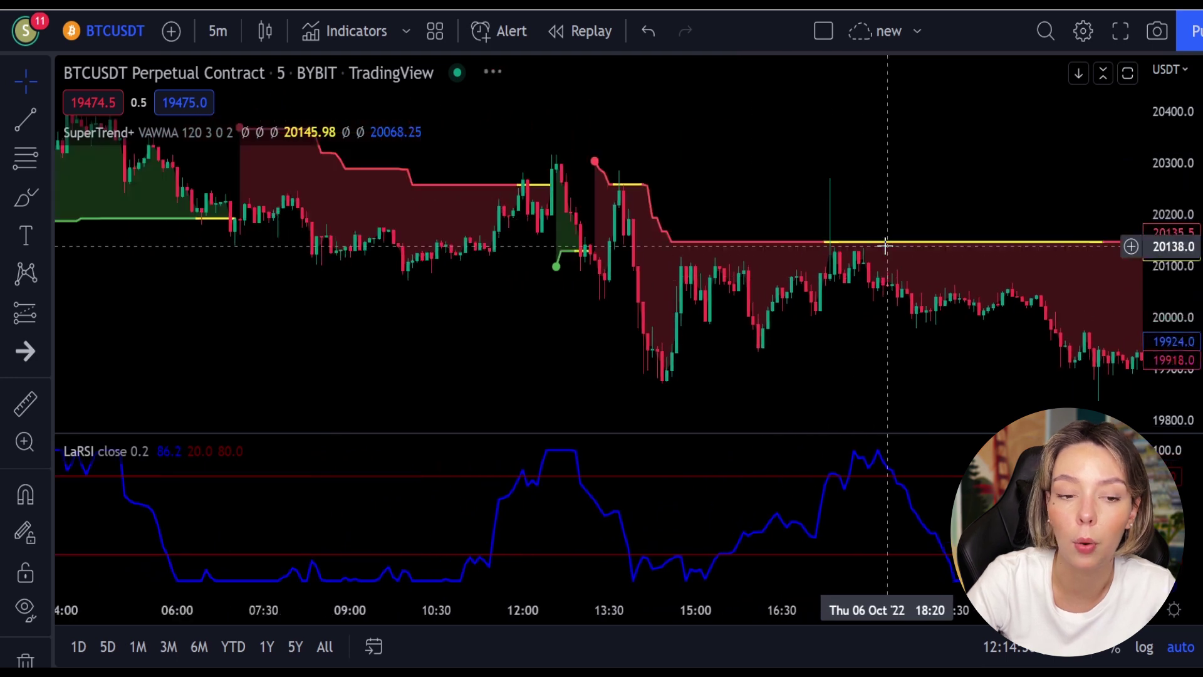
drag(386, 287, 840, 378)
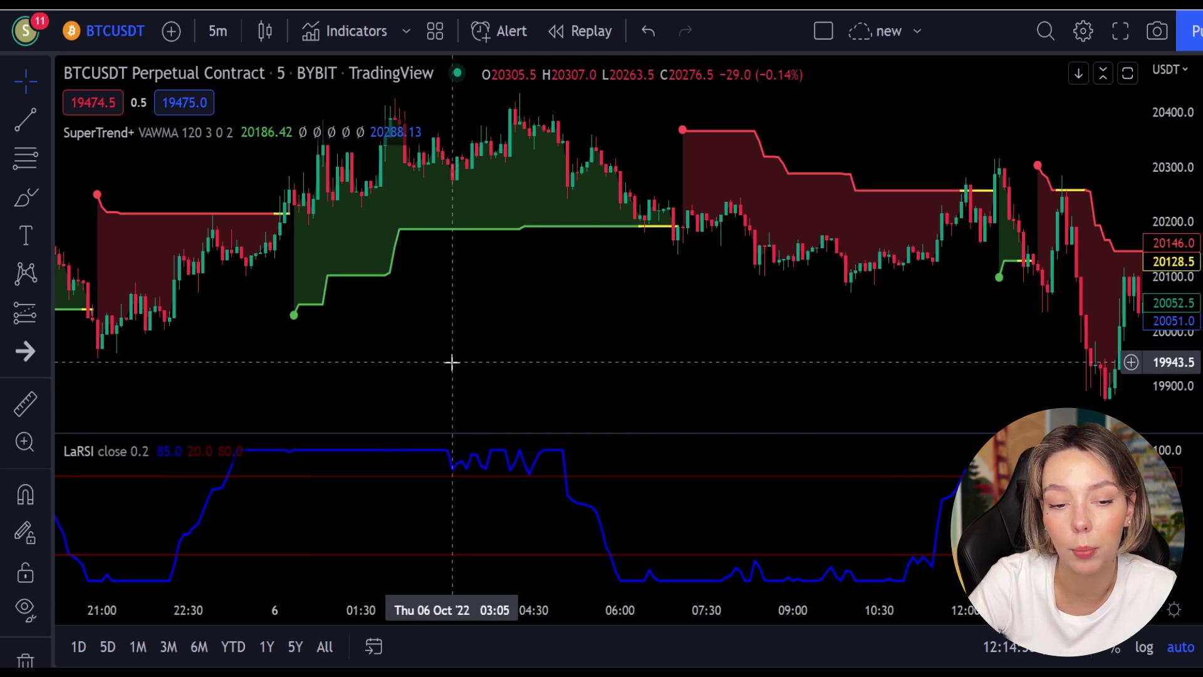
drag(451, 362, 618, 372)
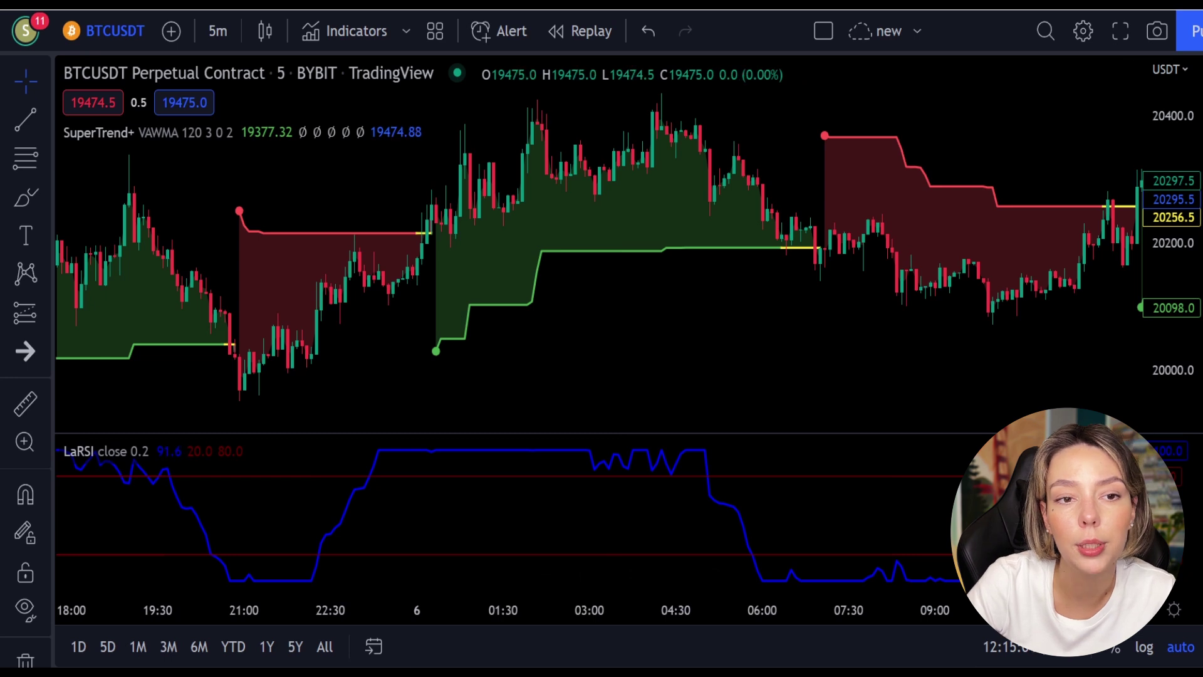
Step: Search 'waddah' and add the Waddah Attar Explosion V2 [SHK] indicator
click(332, 27)
text(waddag)
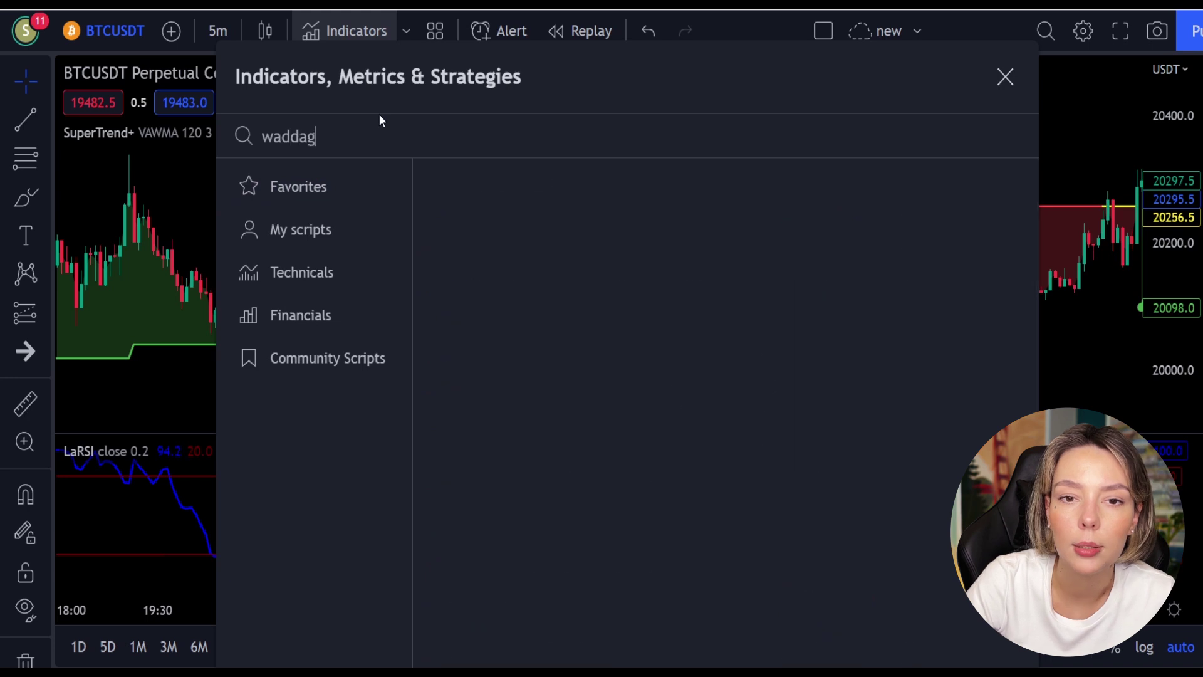
key(BackSpace)
text(h)
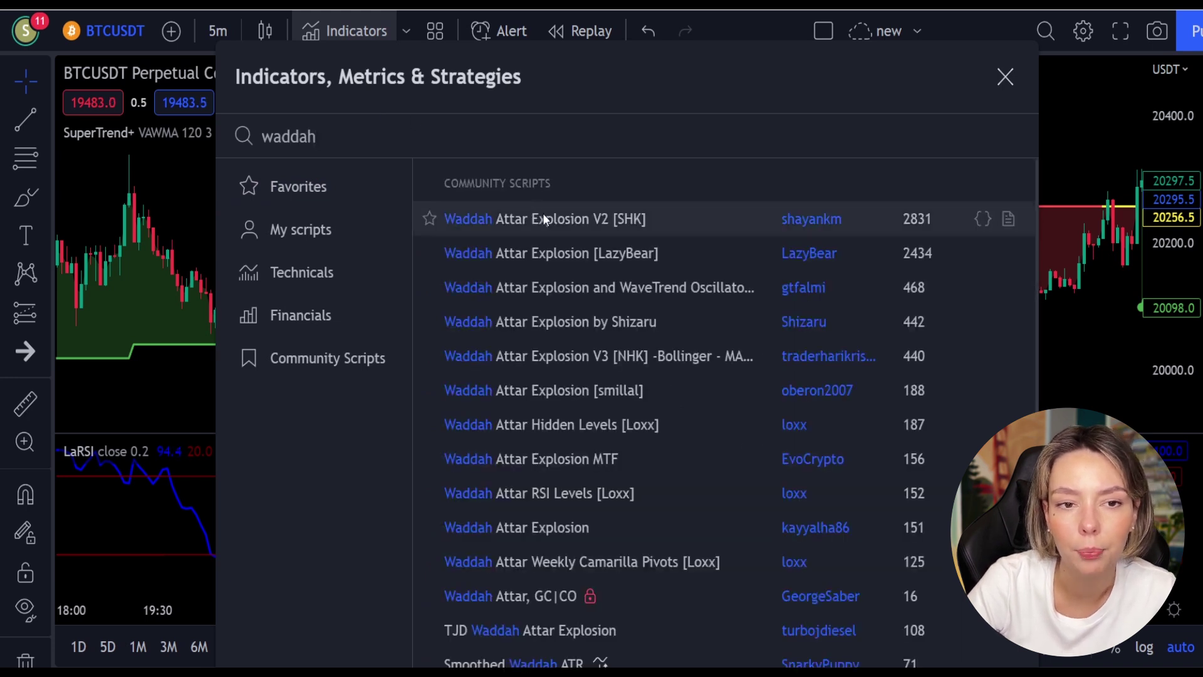
click(562, 214)
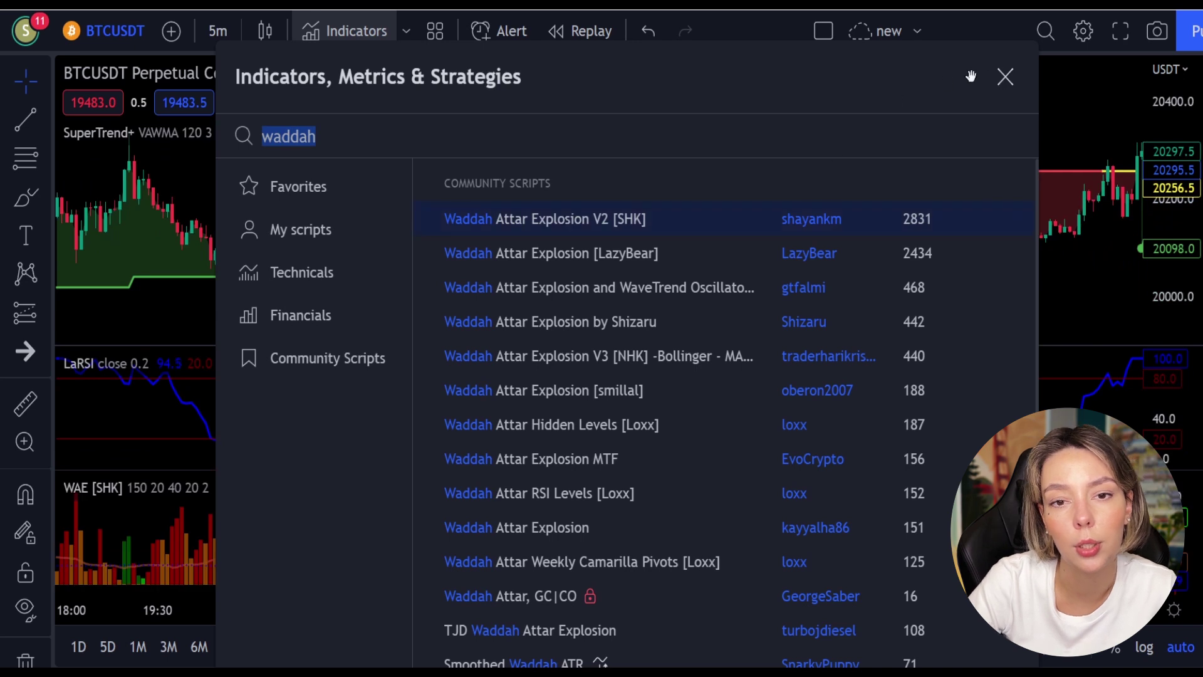
click(1006, 80)
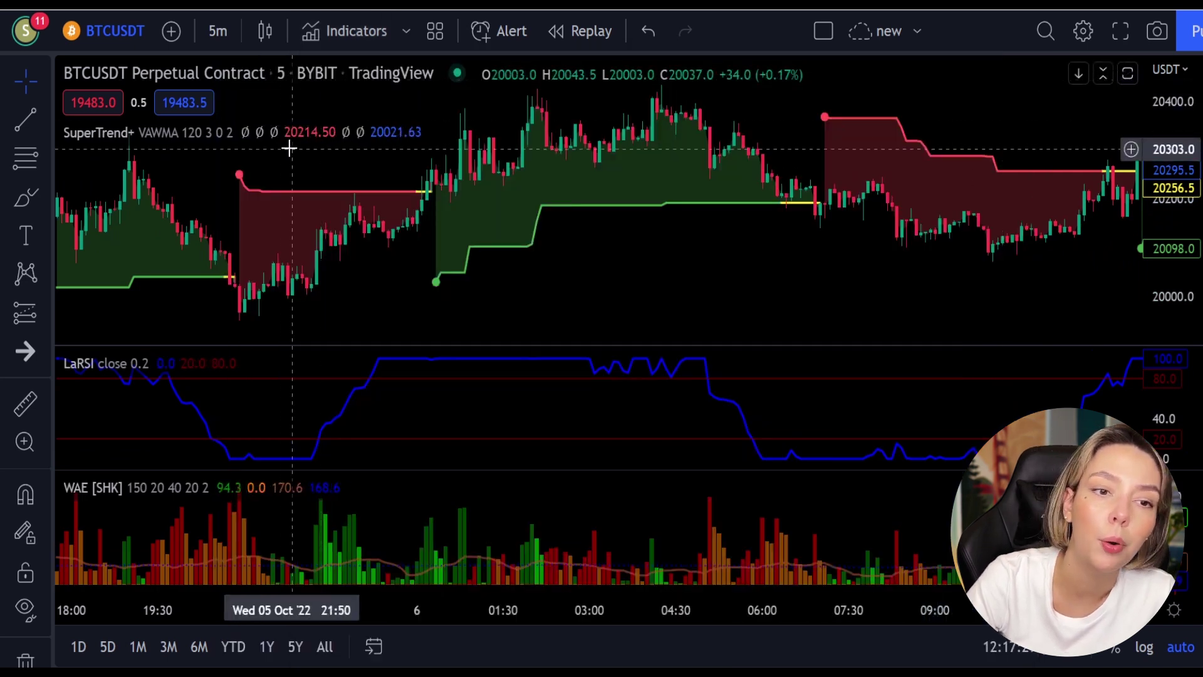
click(278, 133)
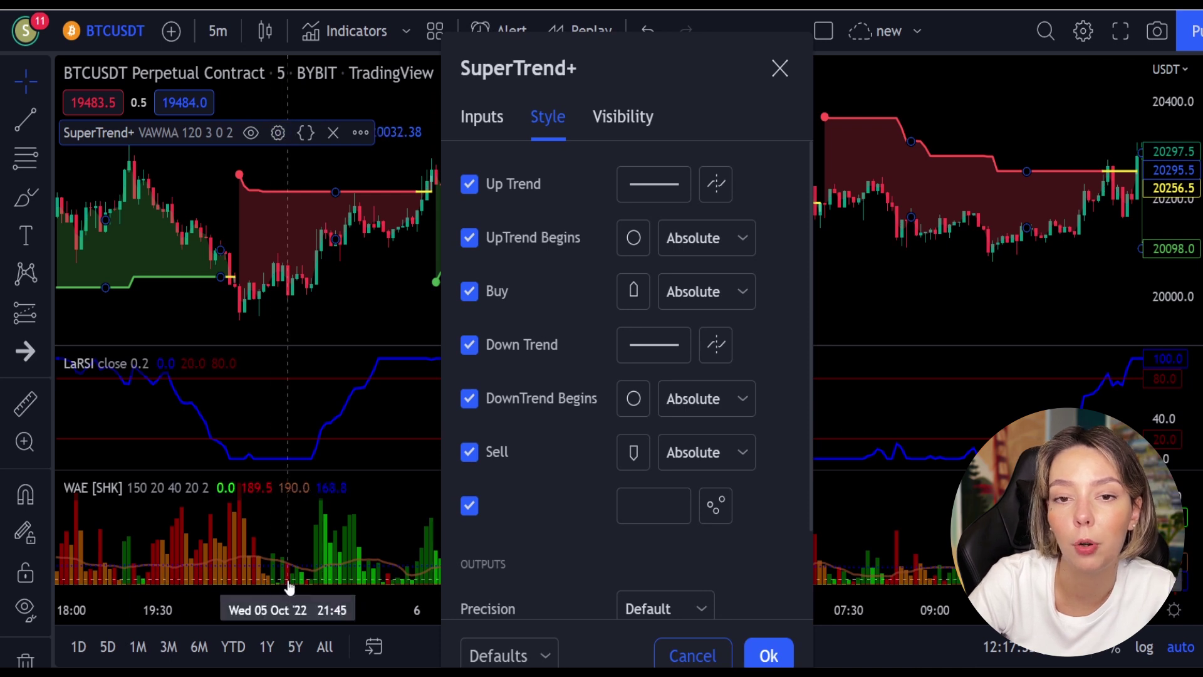
Step: Raise the SuperTrend+ multiplier from 3 to 4
click(482, 116)
click(657, 338)
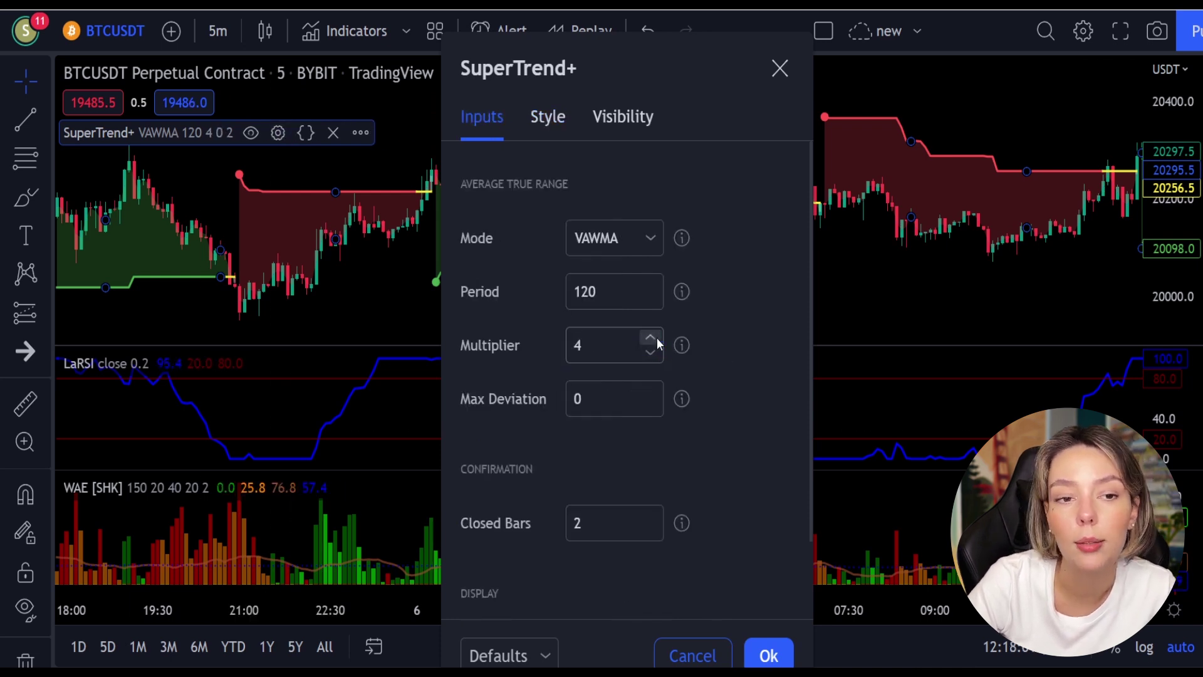
click(769, 655)
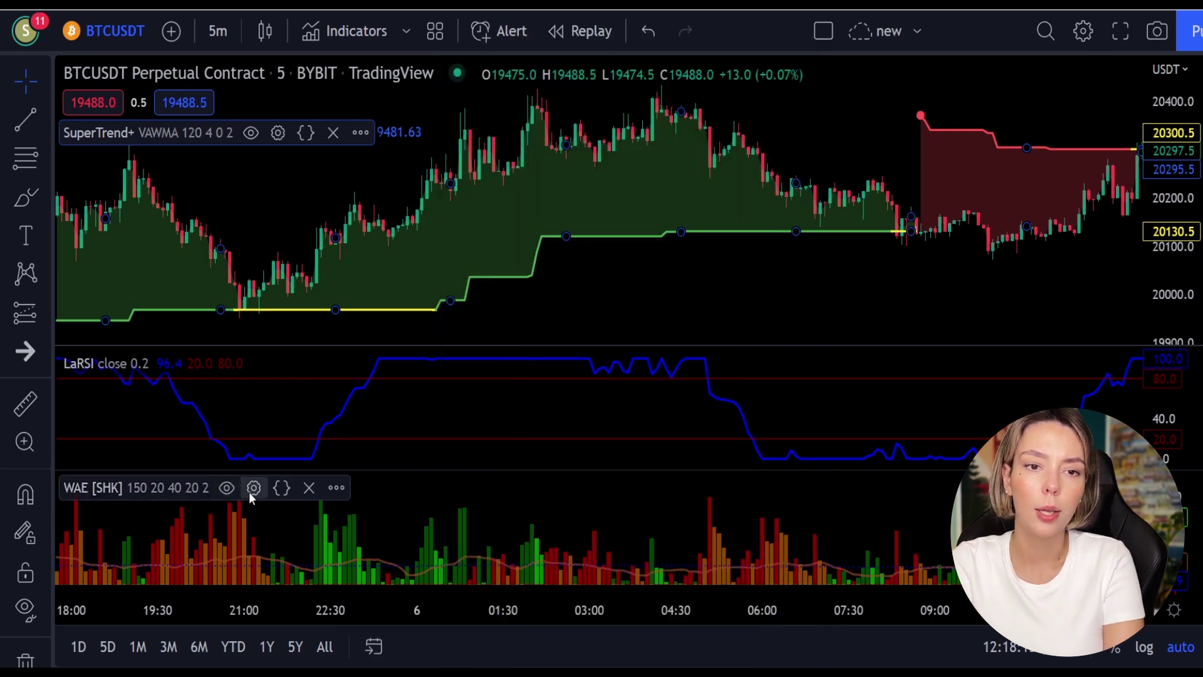
Step: Hide the WAE dead zone line and make its explosion line white at 100% opacity
click(251, 490)
click(548, 206)
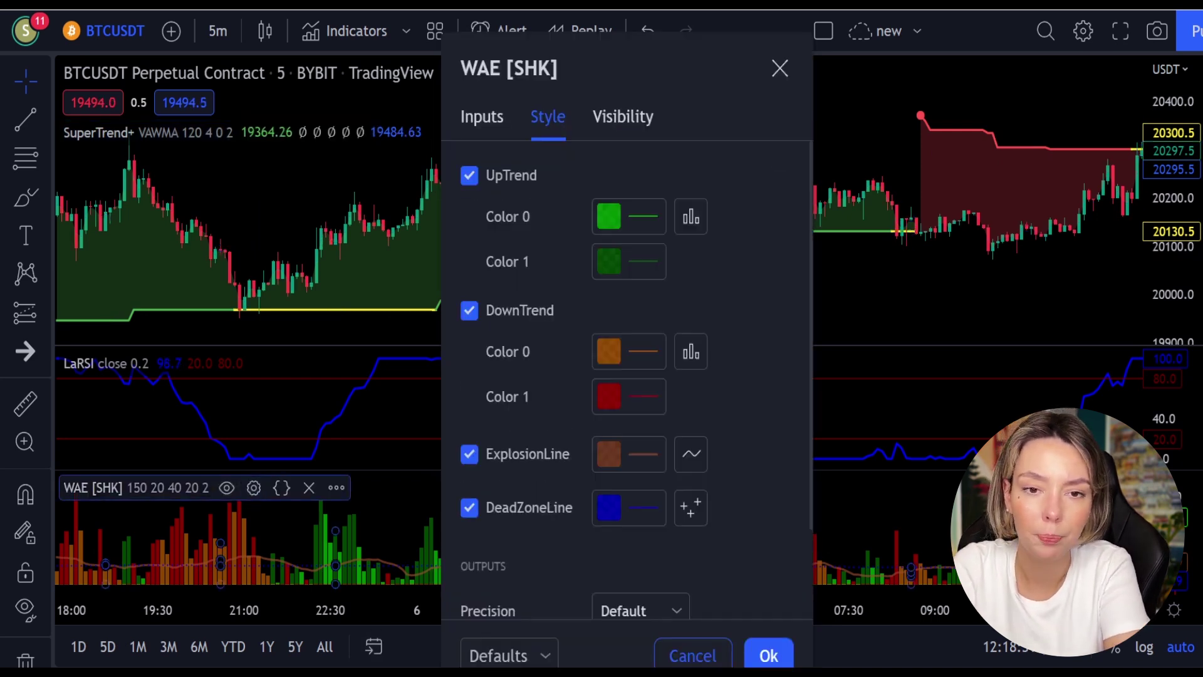
click(560, 507)
scroll(560, 438, down, 1)
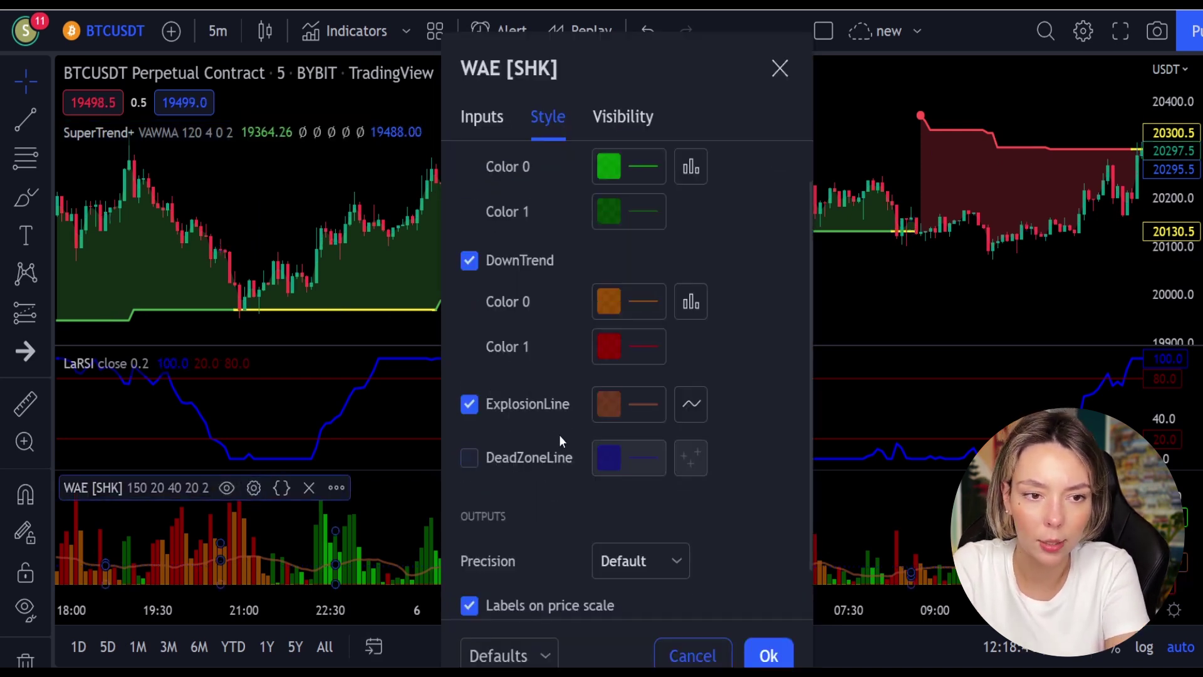
click(623, 408)
click(612, 338)
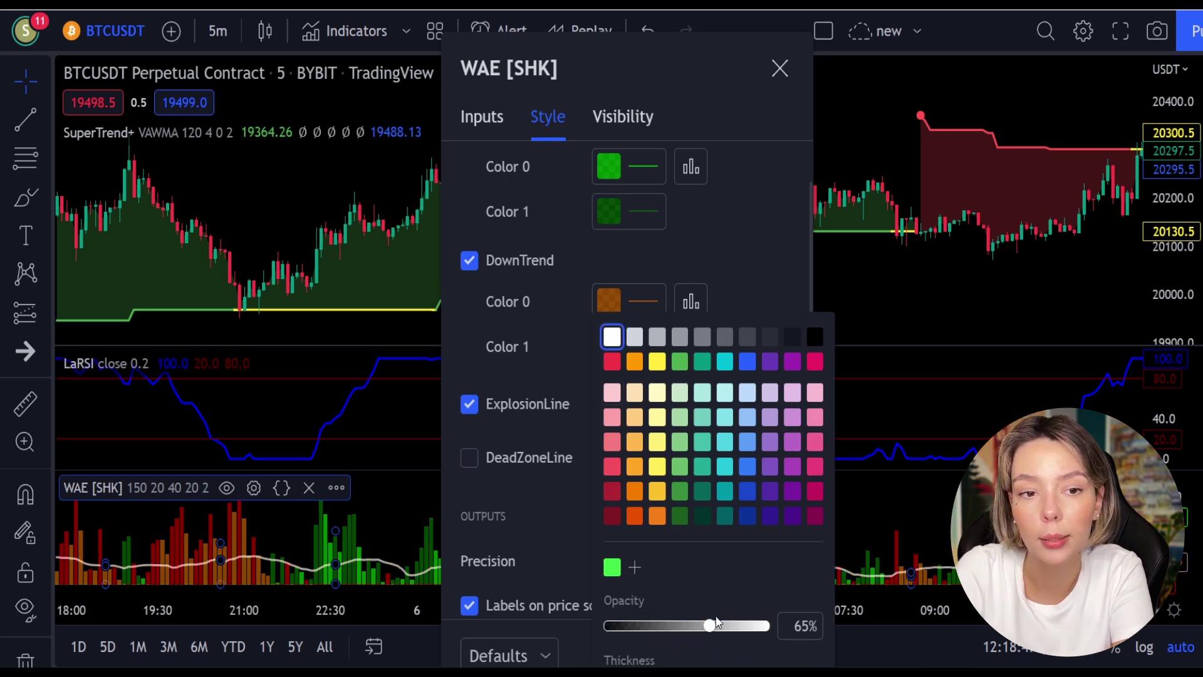
drag(712, 630, 782, 633)
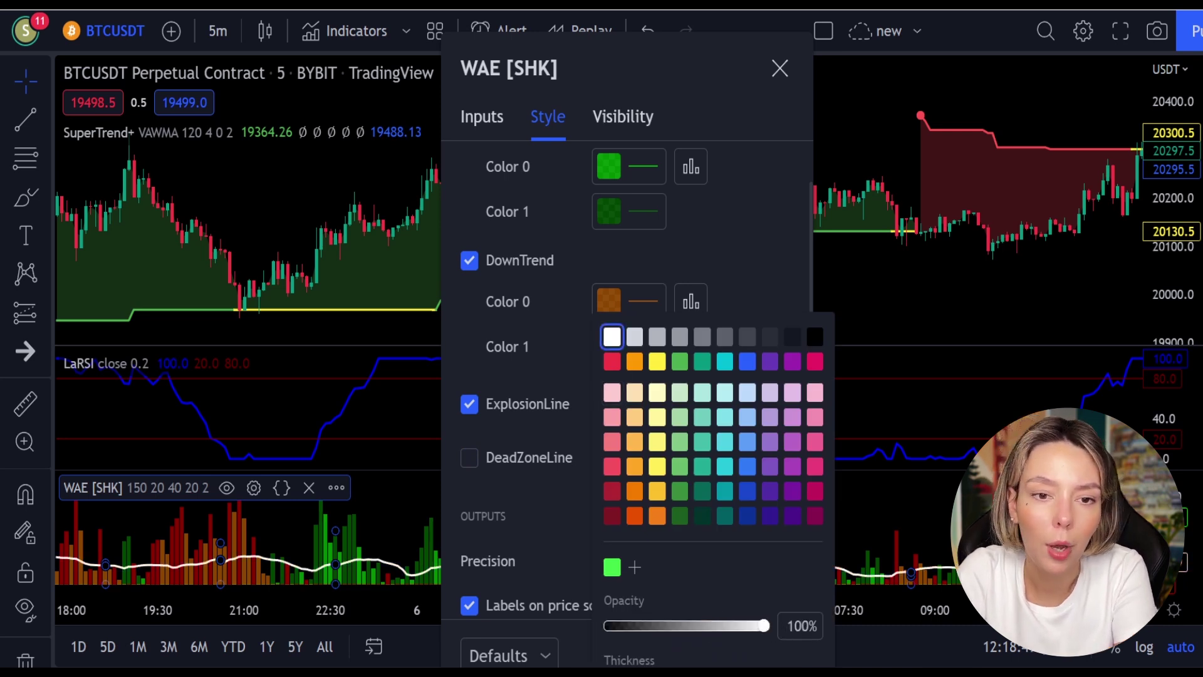
click(573, 535)
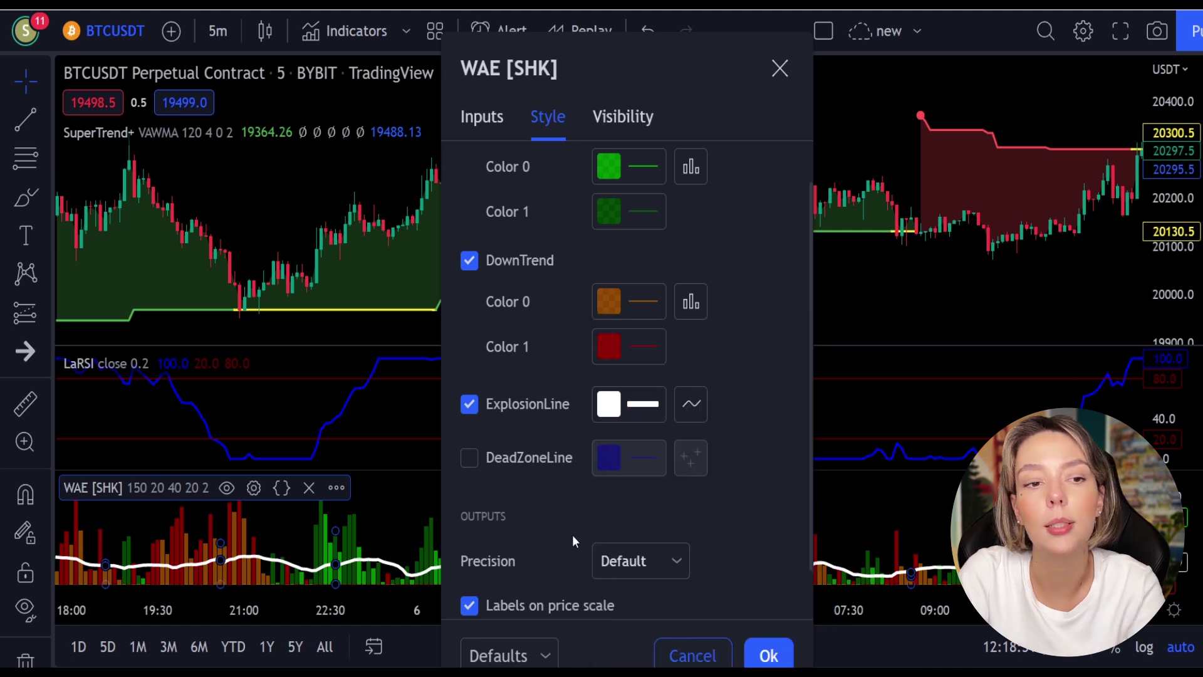
click(772, 657)
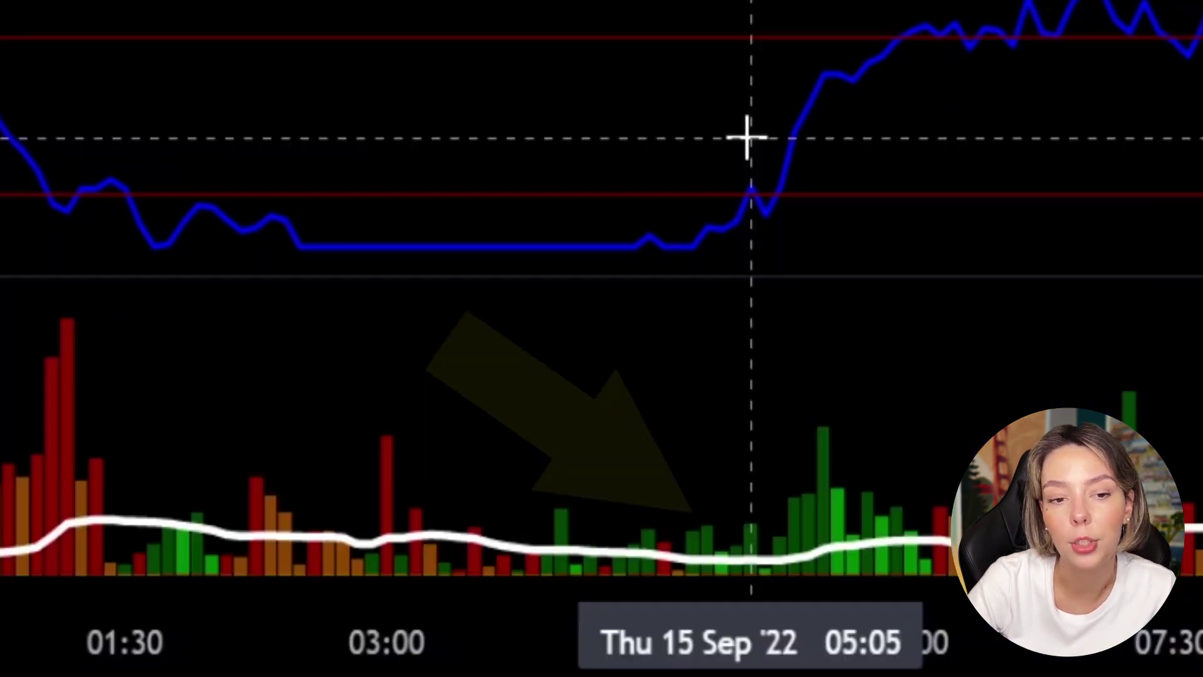
mouse_move(667, 561)
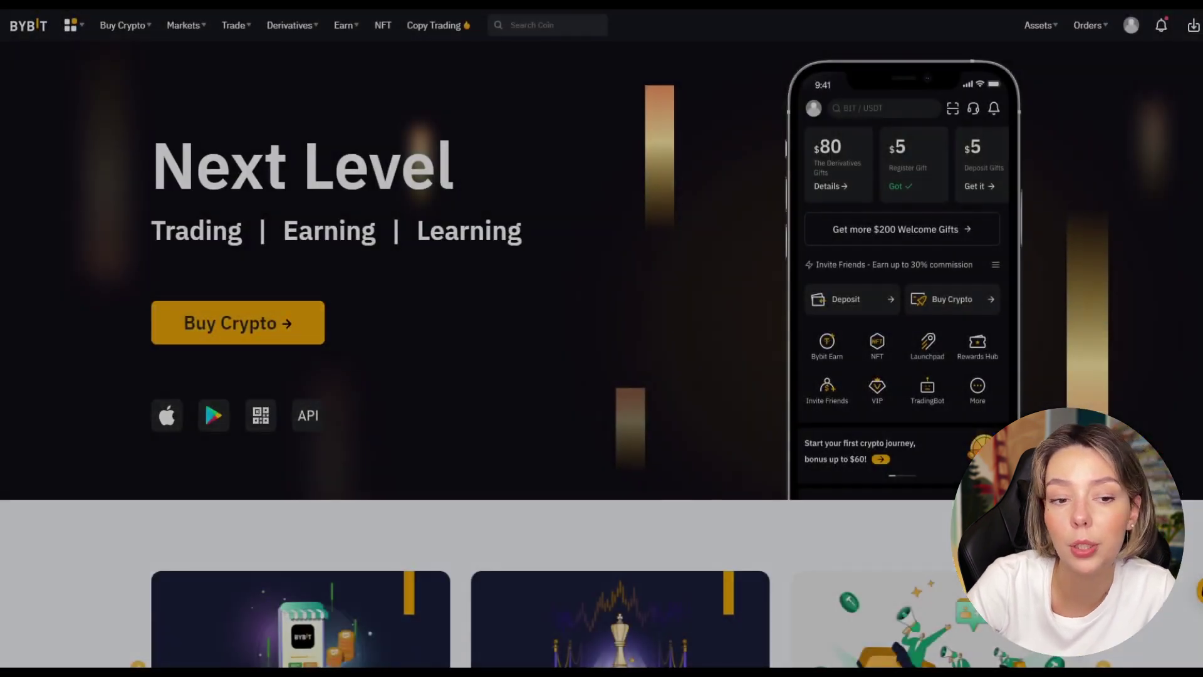
Step: Lower the Bybit BTCUSDT perpetual long leverage from 100x to 11.5x
scroll(674, 179, down, 6)
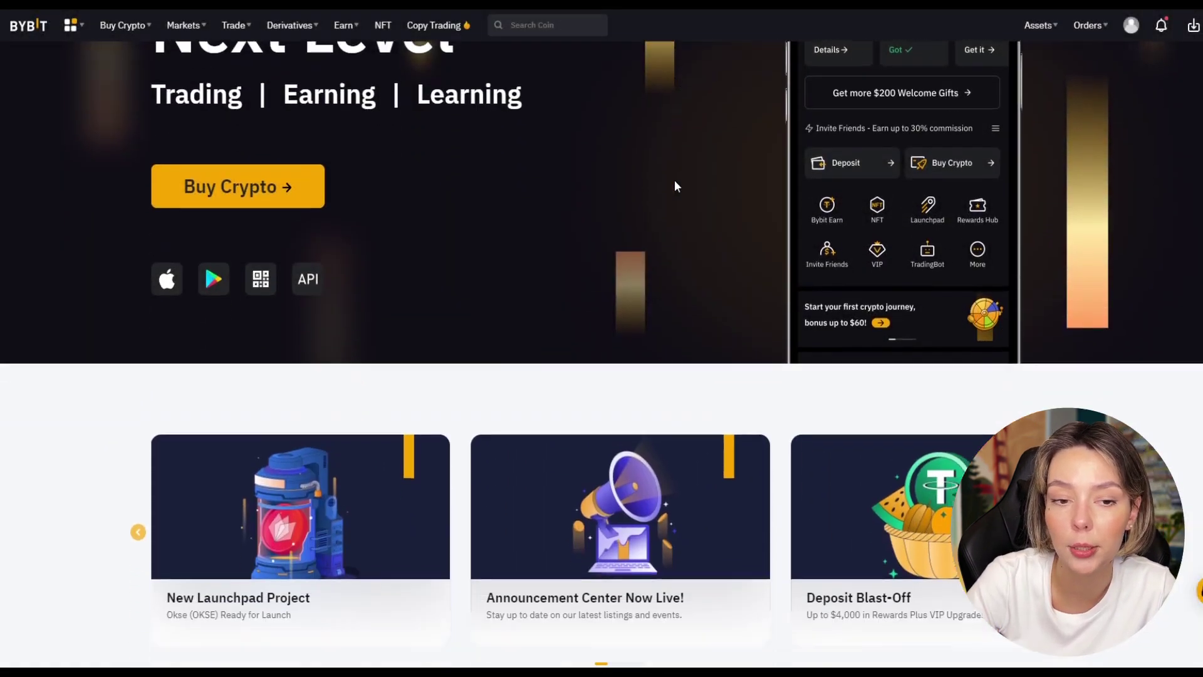
scroll(1059, 305, down, 9)
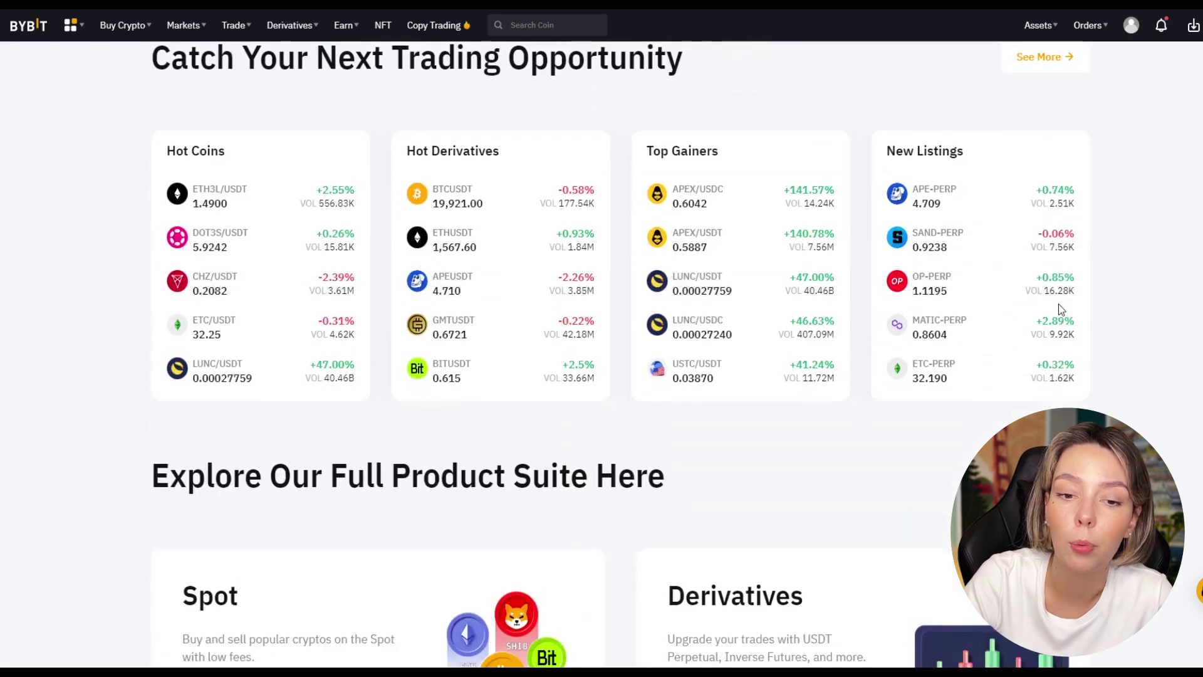
scroll(1058, 305, up, 4)
scroll(1060, 305, up, 10)
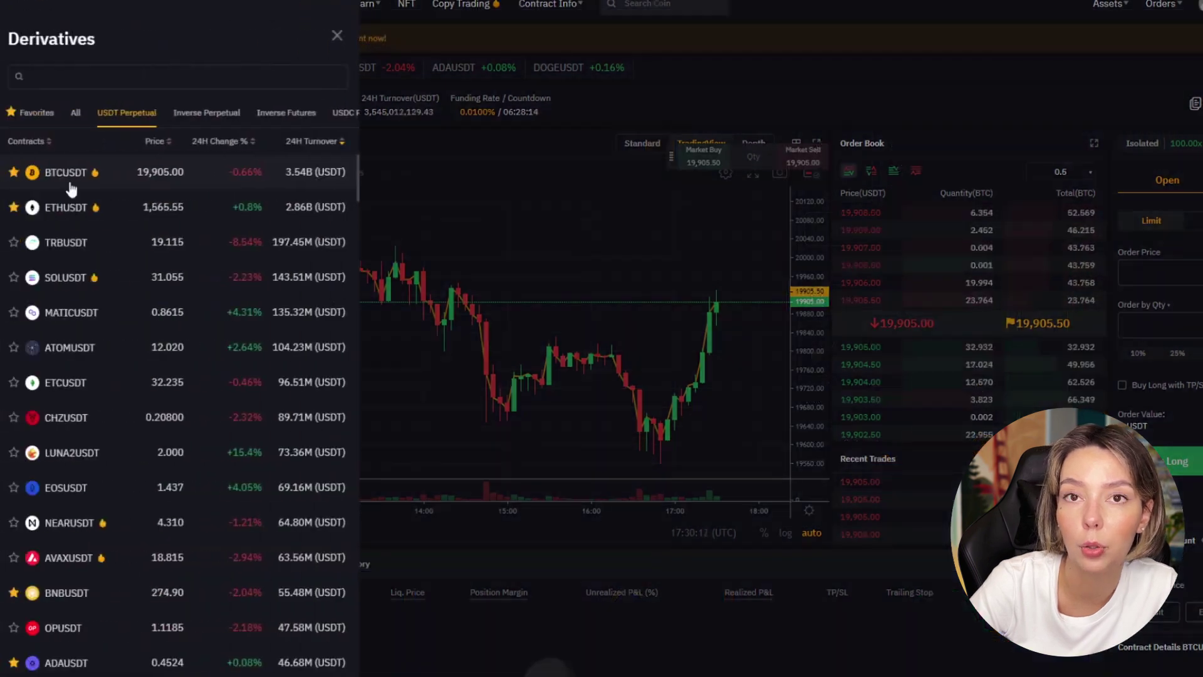
scroll(71, 188, down, 20)
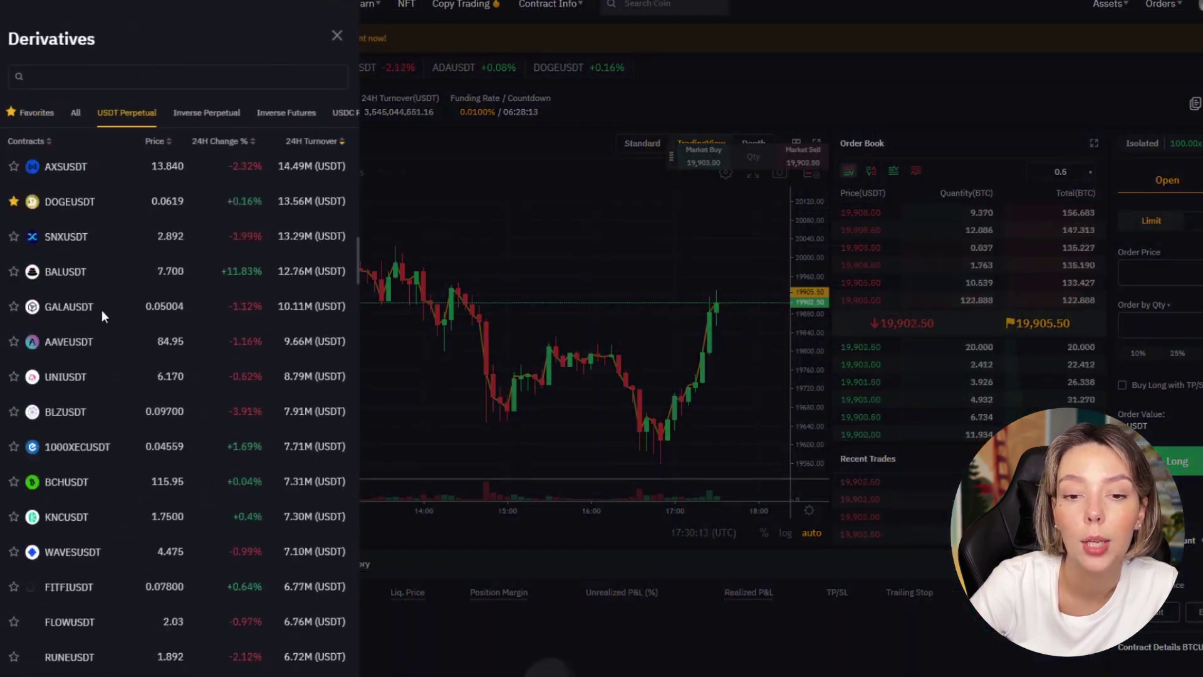
scroll(107, 313, down, 15)
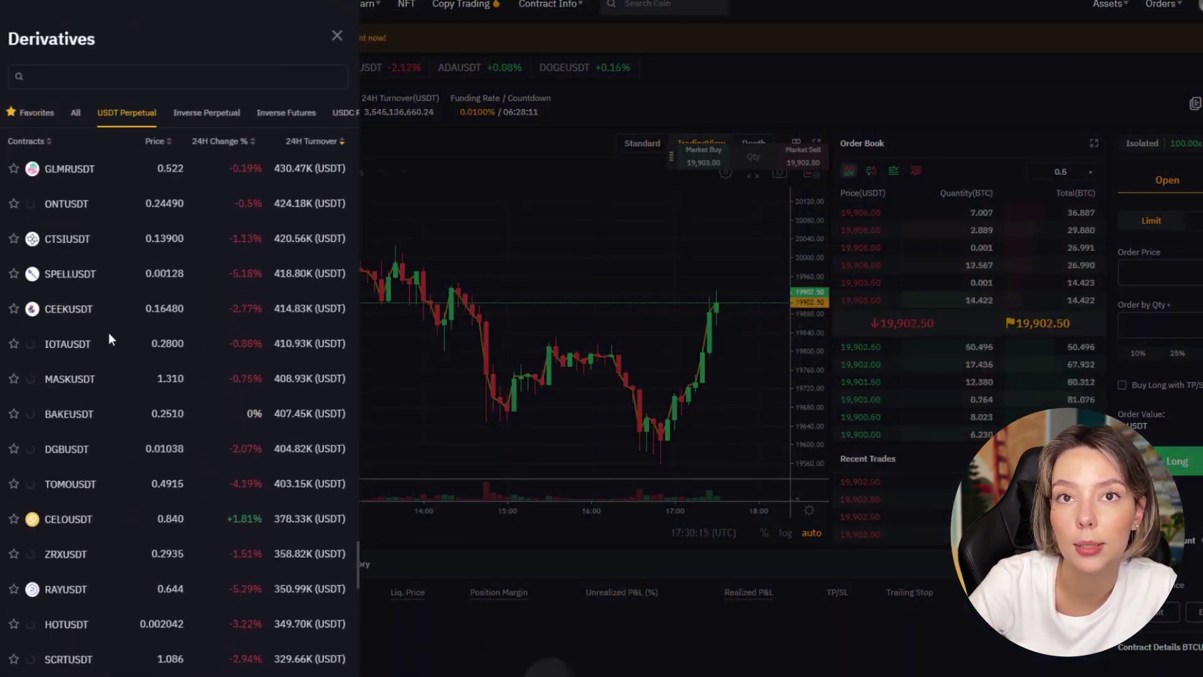
click(1006, 267)
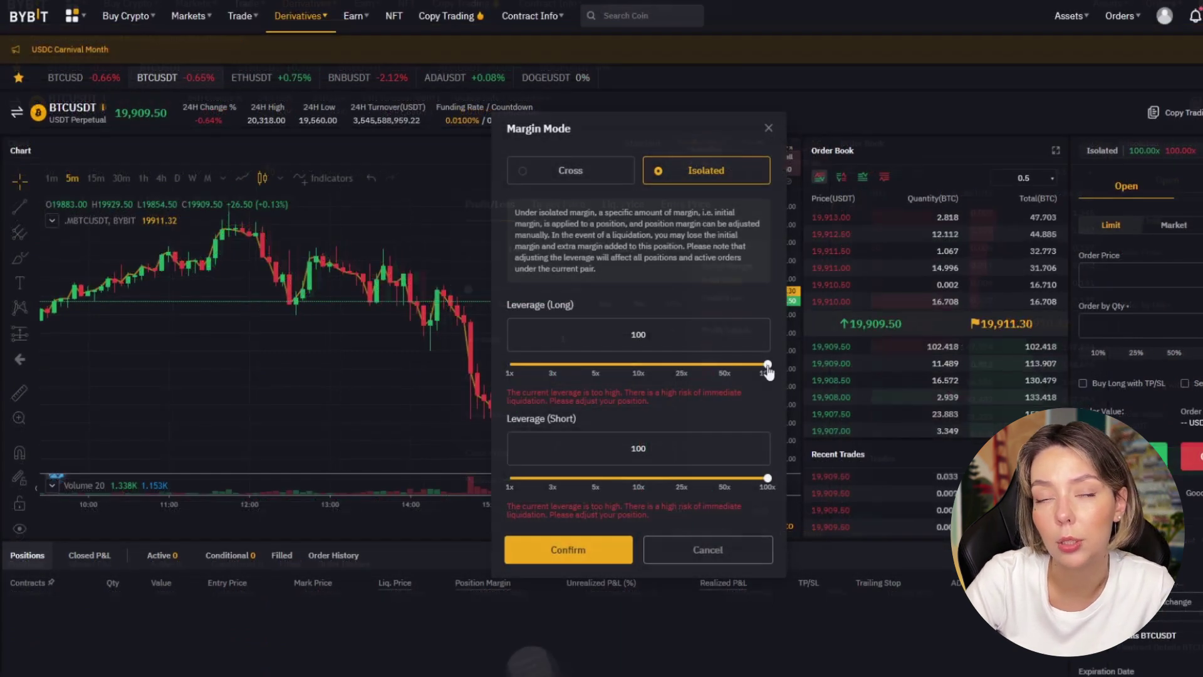
drag(768, 364, 643, 384)
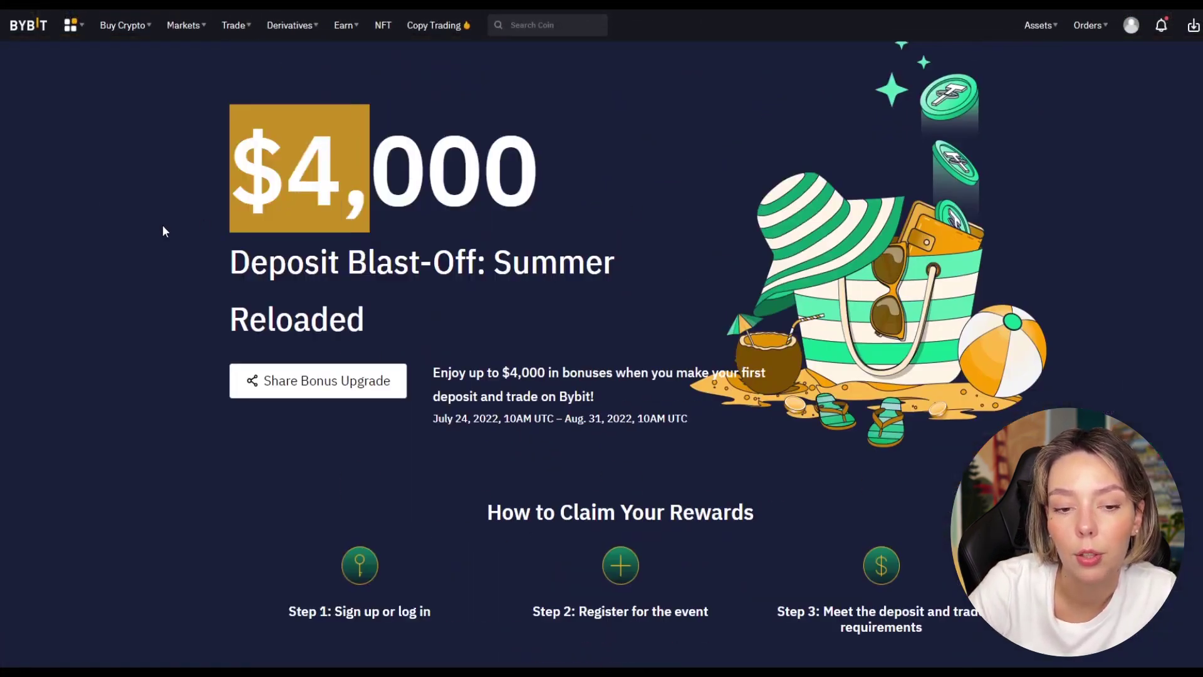
scroll(698, 316, down, 7)
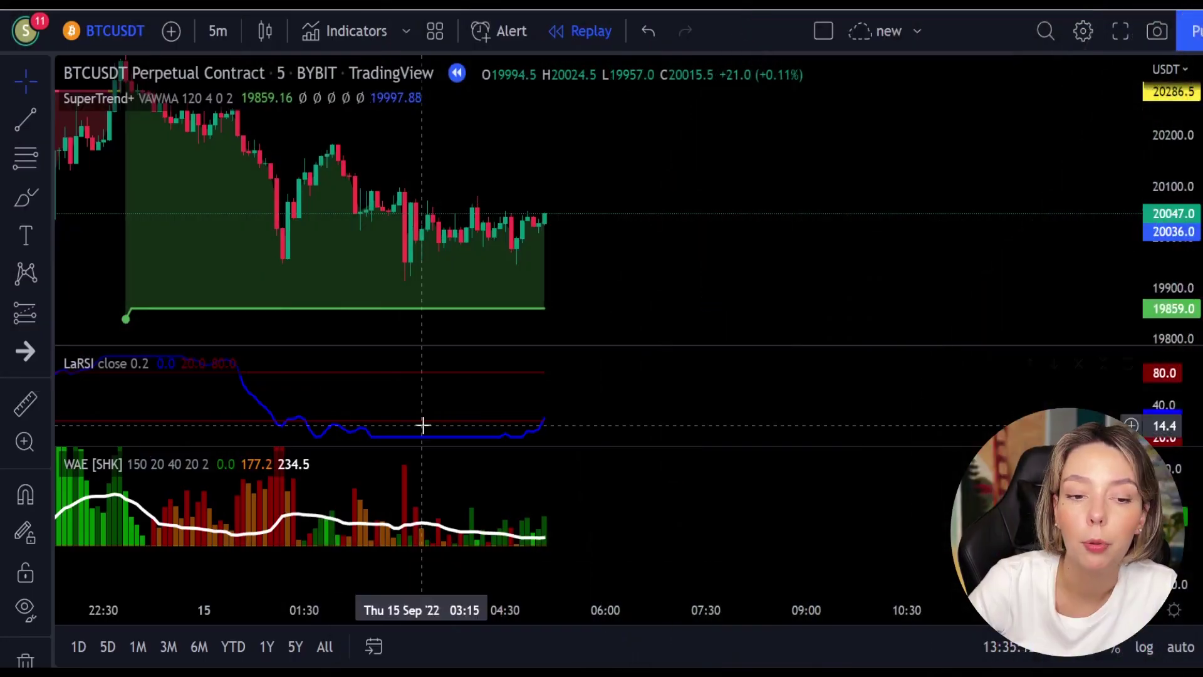
Step: Circle the LaRSI line end and latest WAE bars in red, then undo both
click(18, 196)
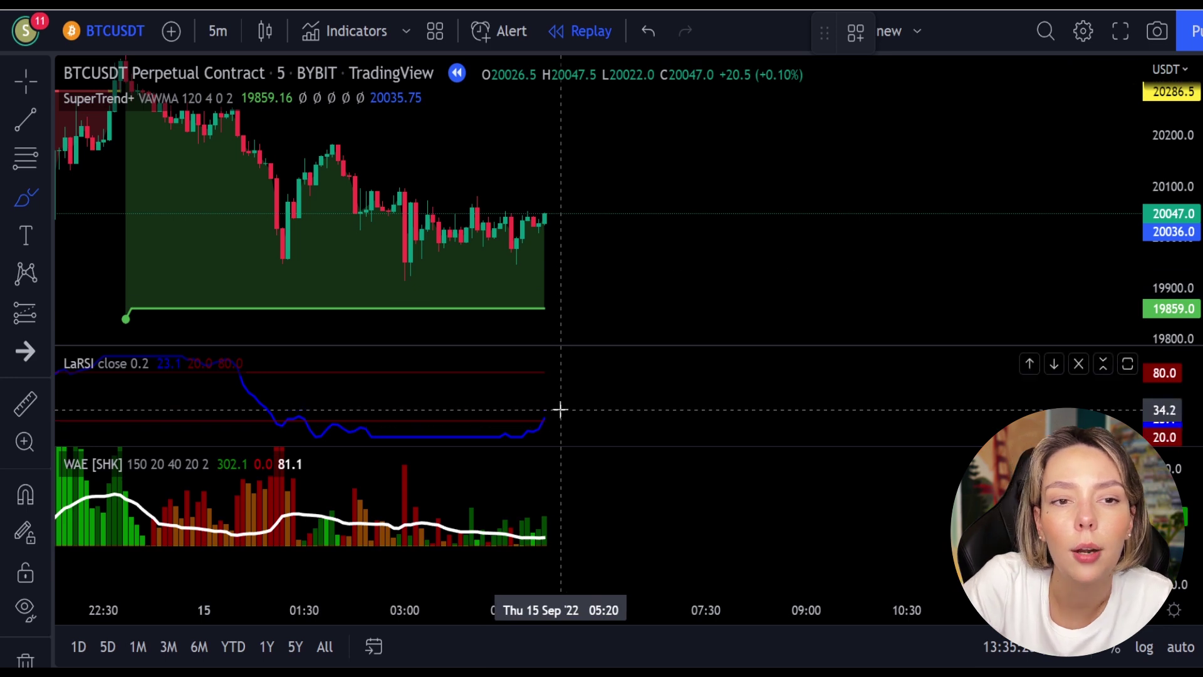
mouse_move(560, 410)
mouse_down()
mouse_move(540, 417)
mouse_move(557, 425)
mouse_up()
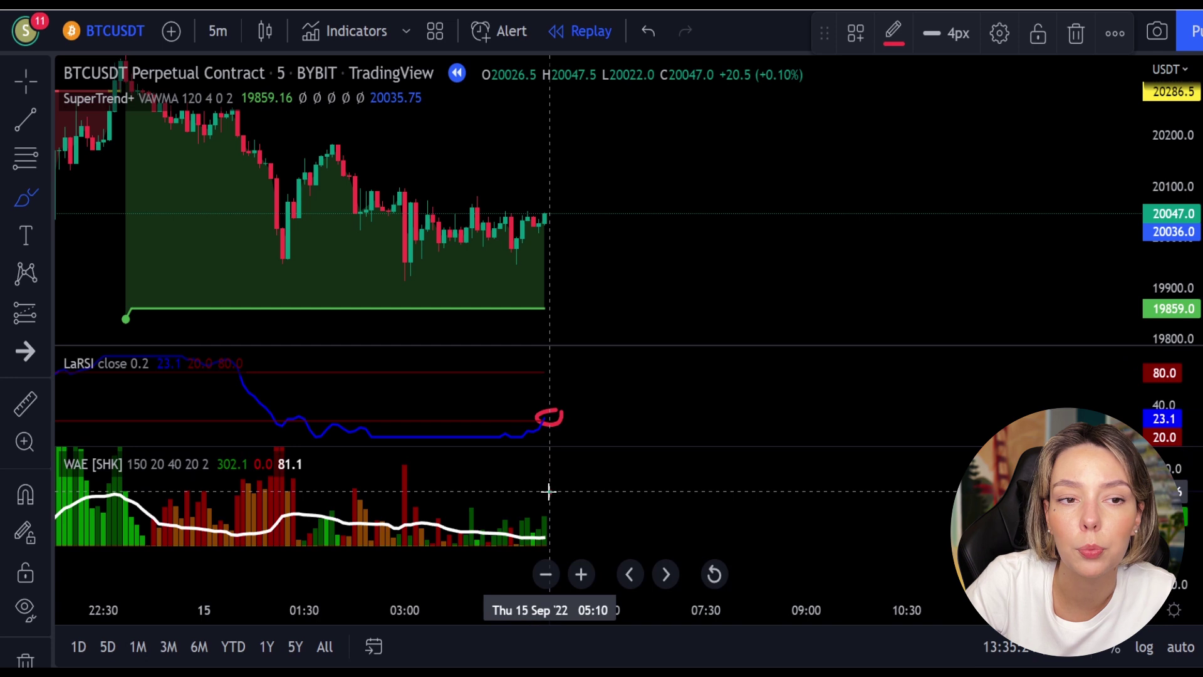
mouse_move(549, 492)
mouse_down()
mouse_move(534, 509)
mouse_move(570, 514)
mouse_up()
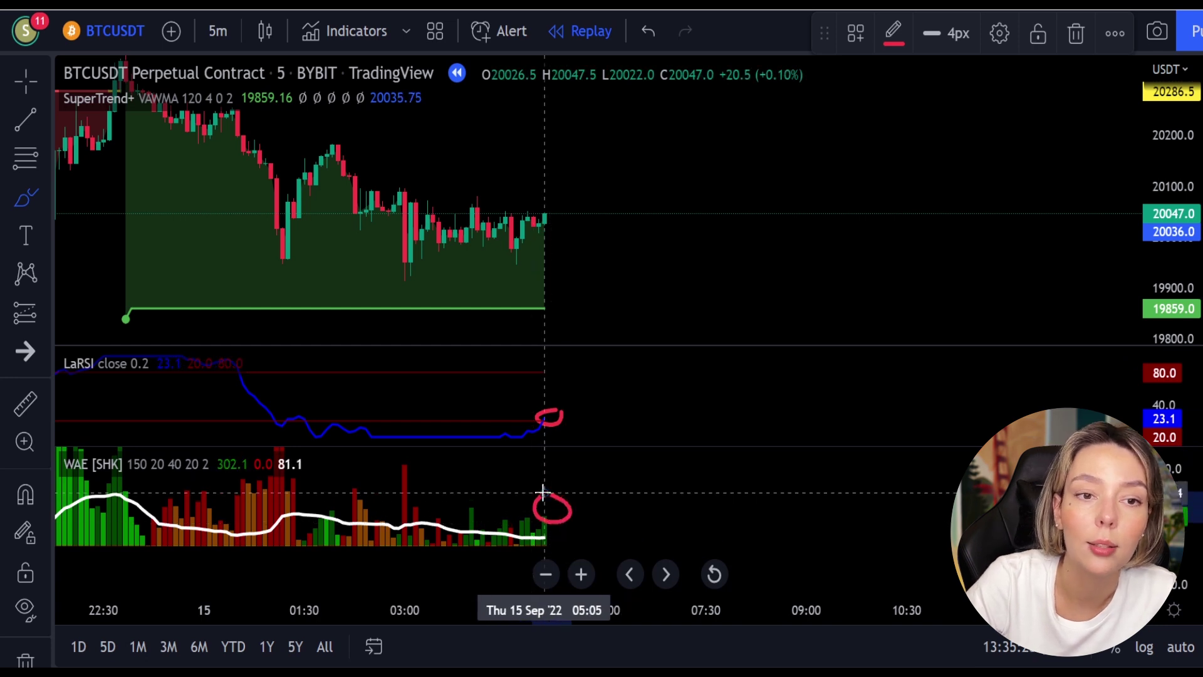
key(ctrl+z)
key(ctrl+z)
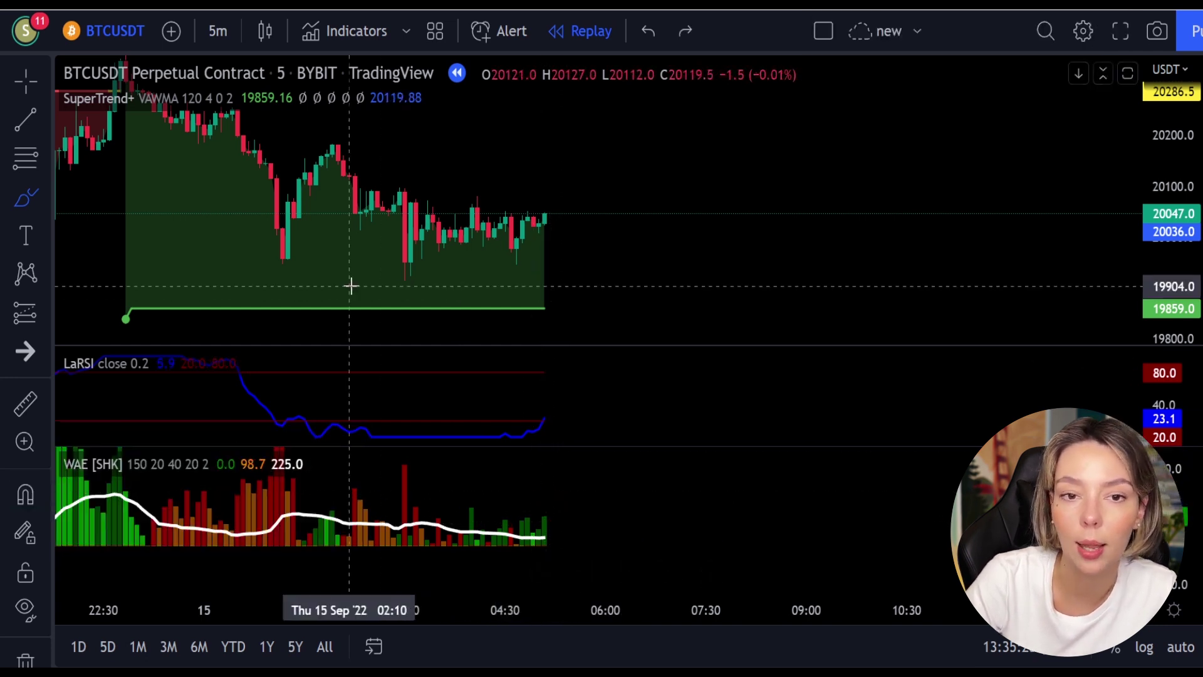
Step: Place a long position at the last bar with stop 19908 and target 20253.5
click(26, 315)
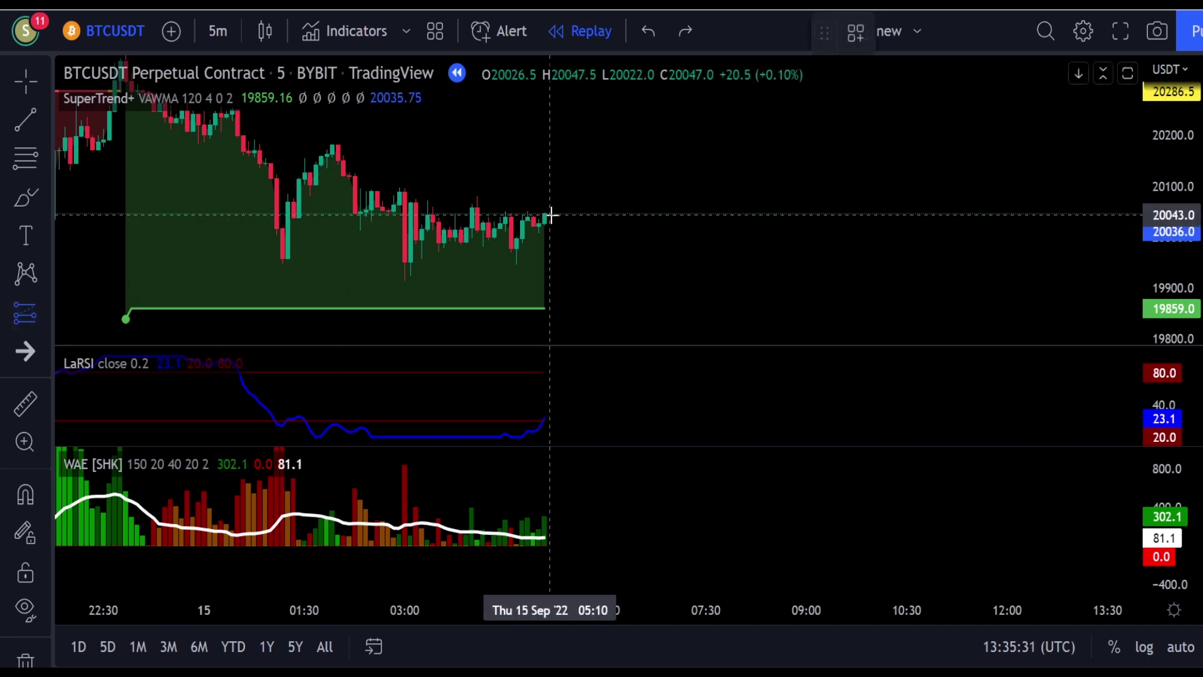
click(549, 214)
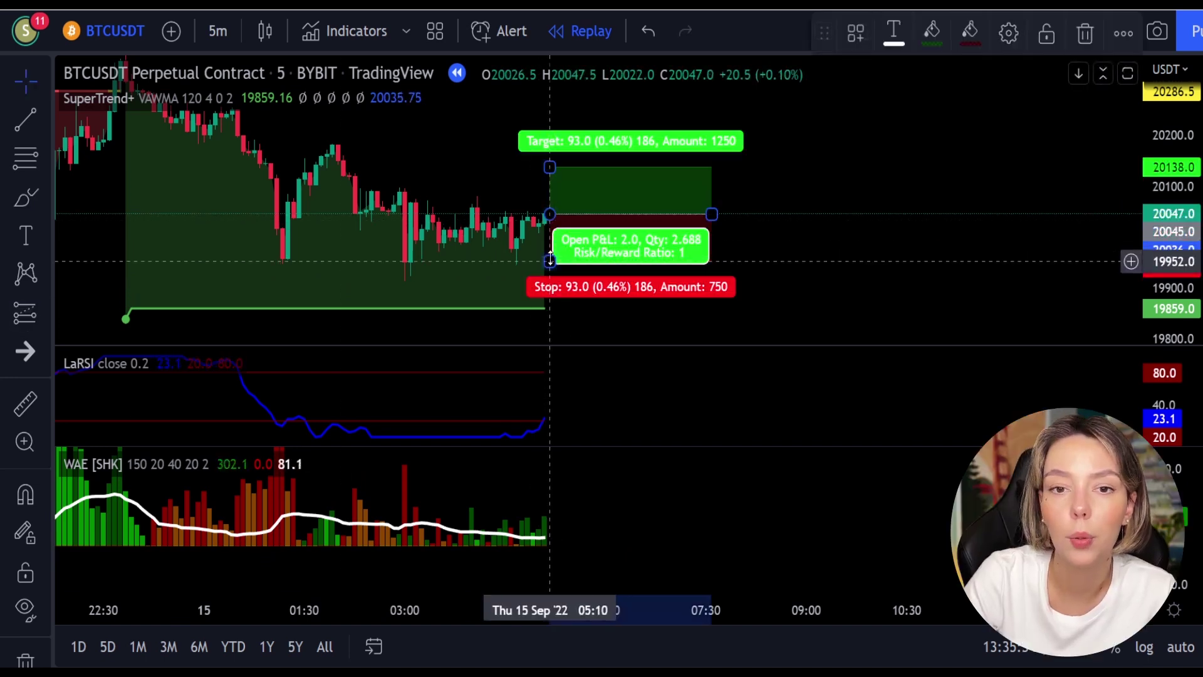
drag(549, 259, 550, 284)
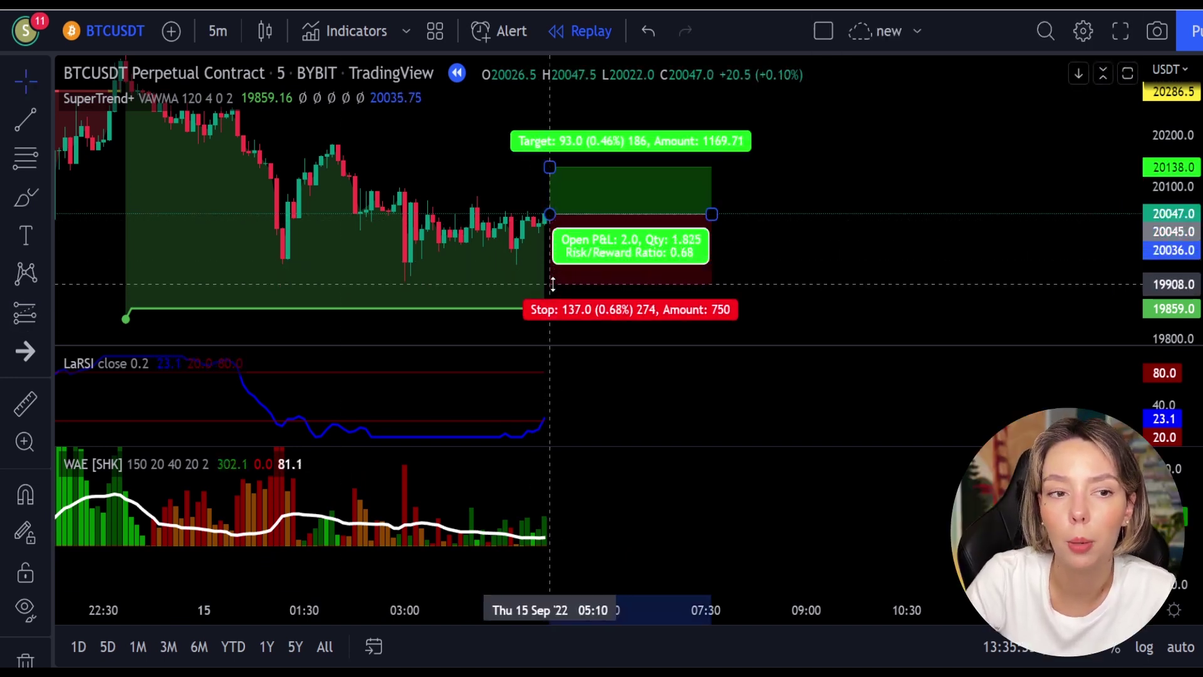
click(763, 198)
mouse_move(765, 197)
mouse_down()
mouse_move(733, 276)
mouse_move(730, 247)
mouse_up()
click(661, 244)
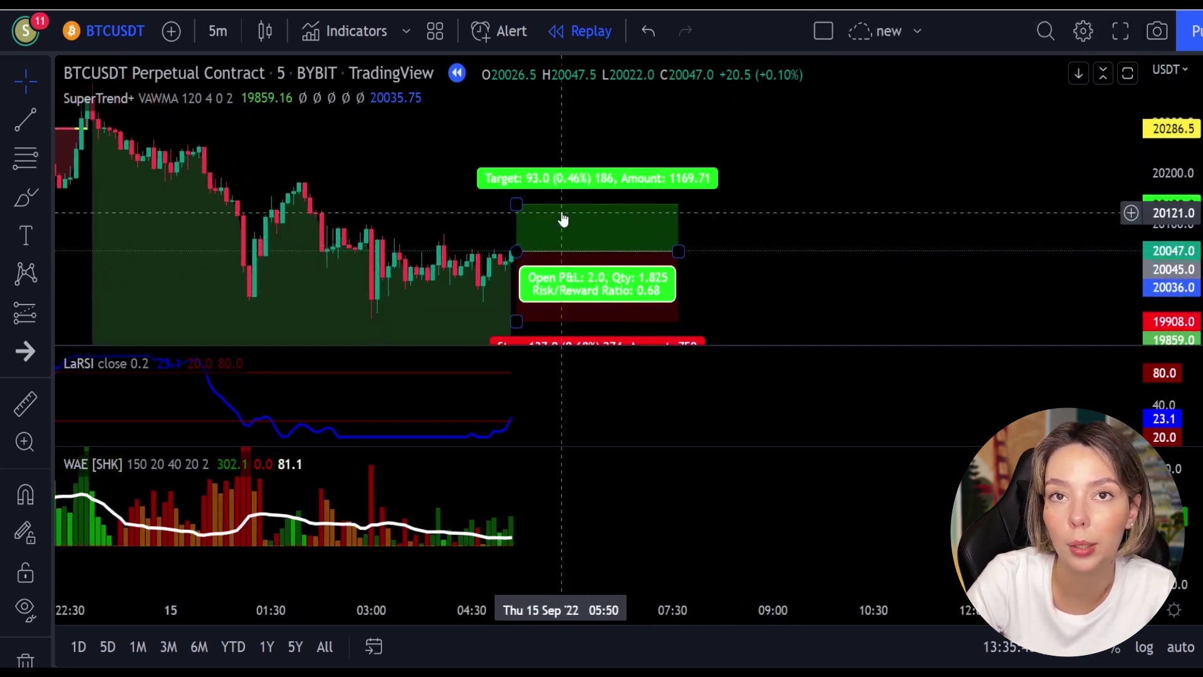
drag(516, 205, 525, 146)
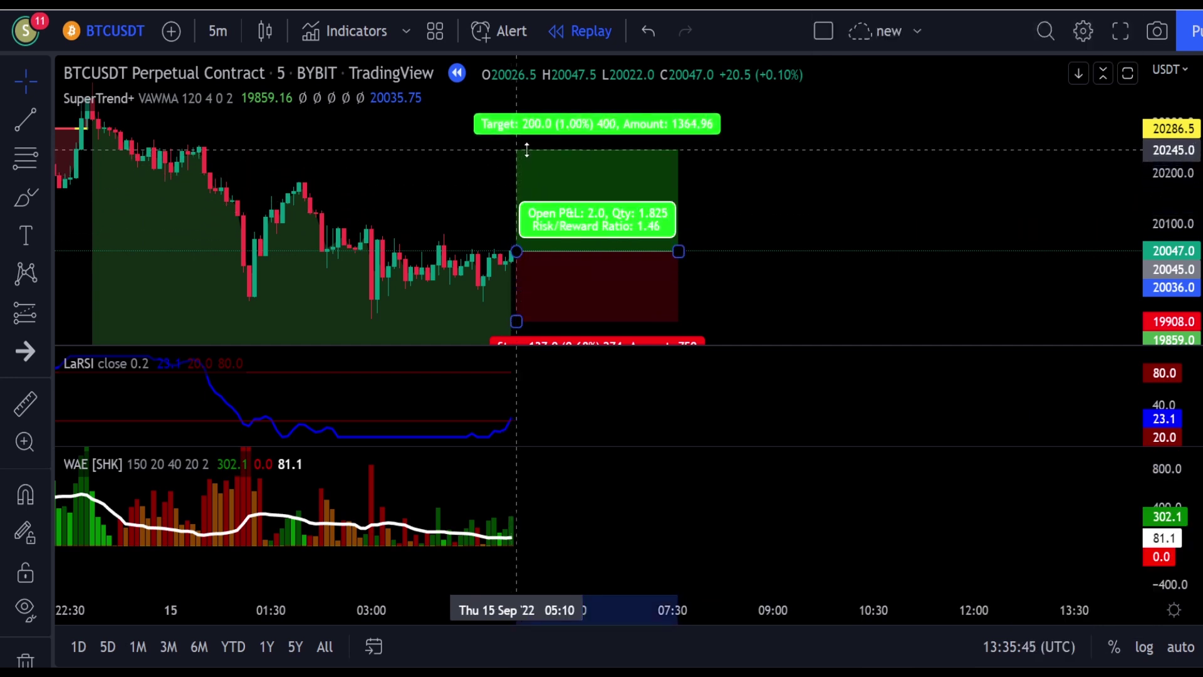
drag(716, 183, 717, 159)
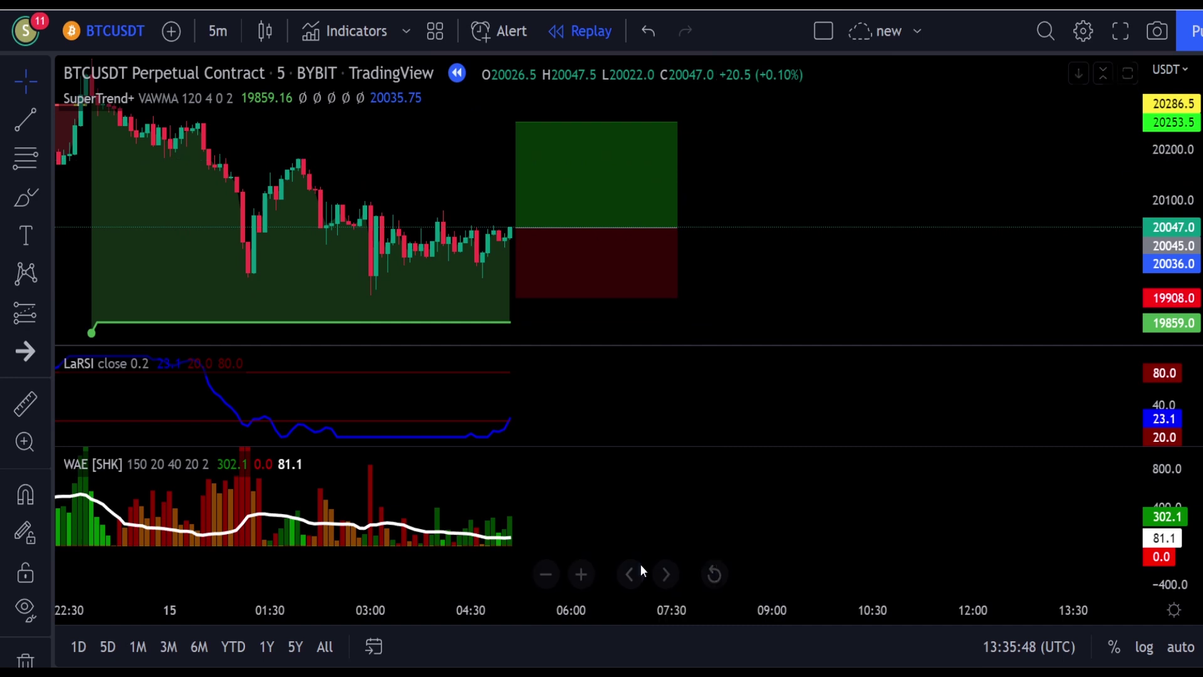
Step: Replay bars to close the long at P&L 208.5, R/R 1.52, and circle recent highs
key(shift+Down)
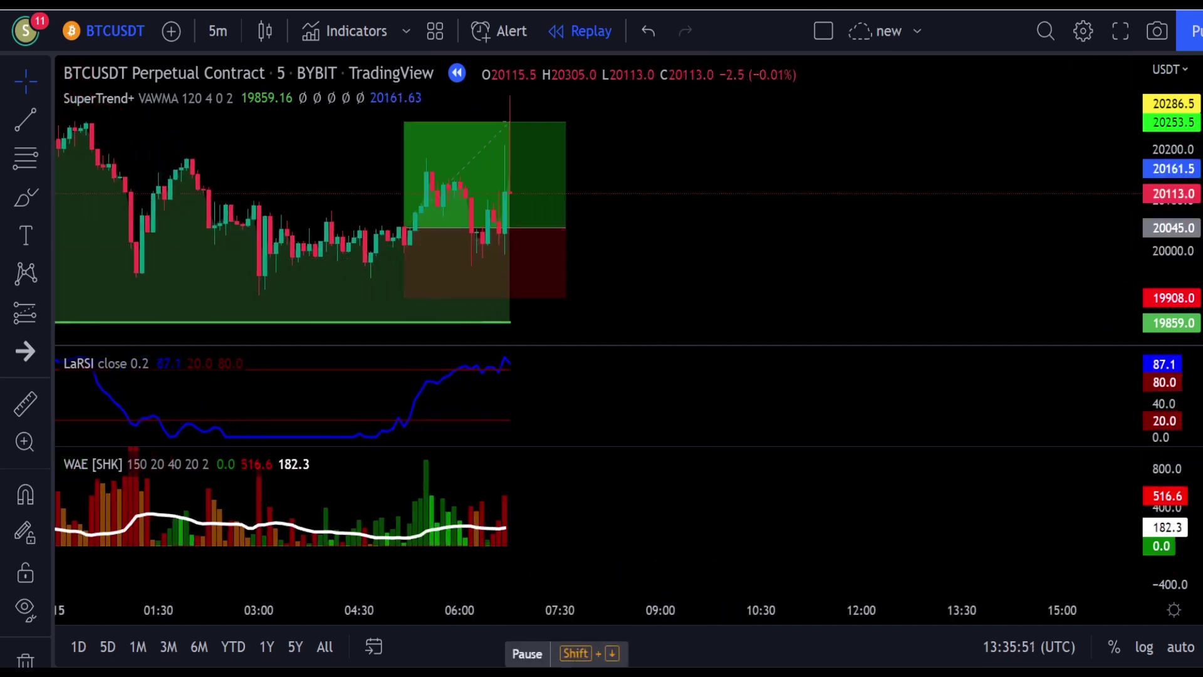
key(shift+Down)
click(481, 132)
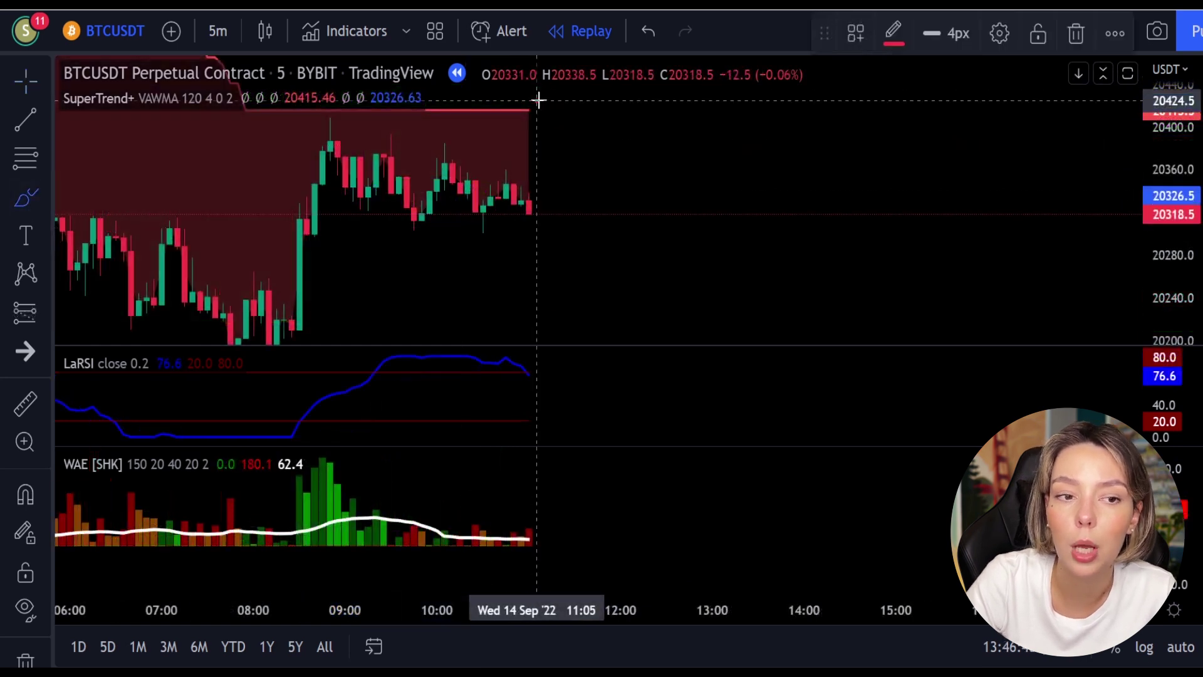
mouse_move(537, 100)
mouse_down()
mouse_move(442, 141)
mouse_move(609, 115)
mouse_move(527, 105)
mouse_up()
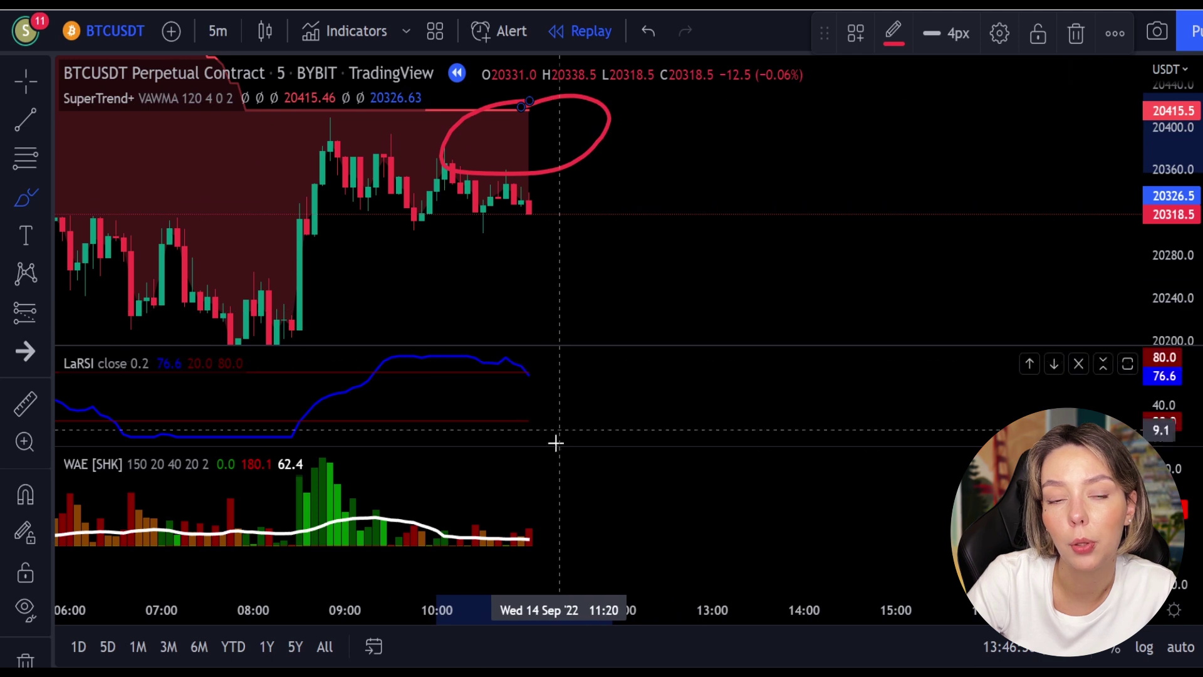
Step: Mark the WAE bars and LaRSI line end in red, then undo all red marks
mouse_move(539, 504)
mouse_down()
mouse_move(483, 536)
mouse_move(560, 532)
mouse_up()
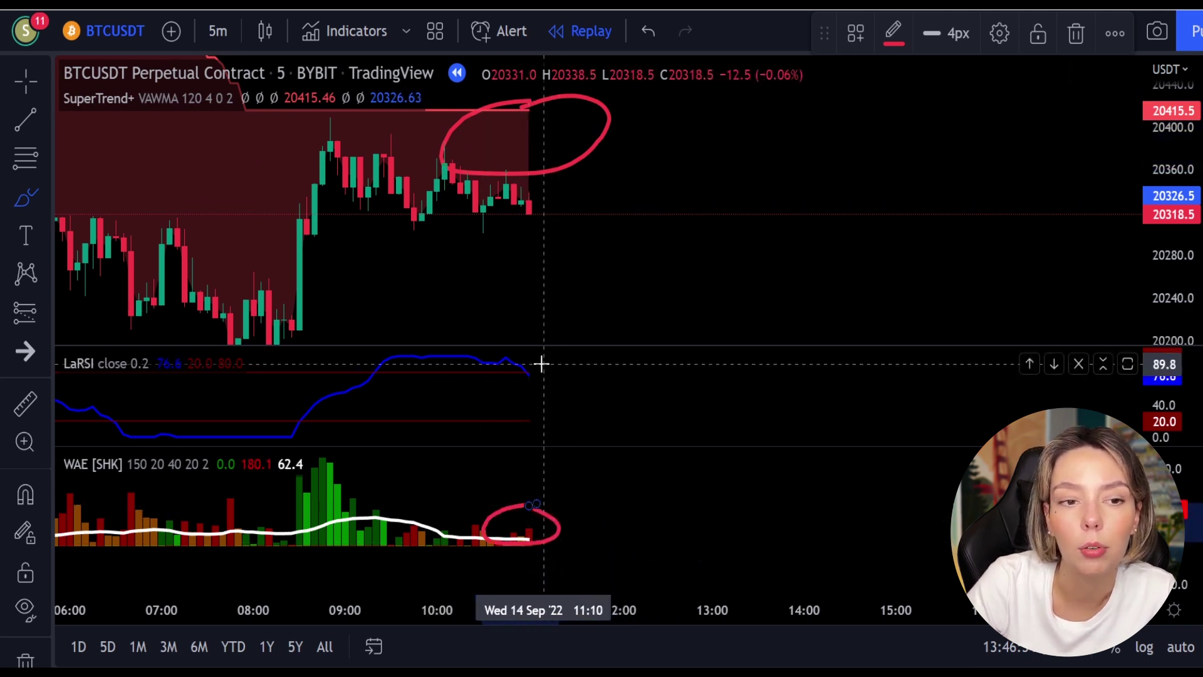
mouse_move(539, 365)
mouse_down()
mouse_move(521, 384)
mouse_move(553, 368)
mouse_up()
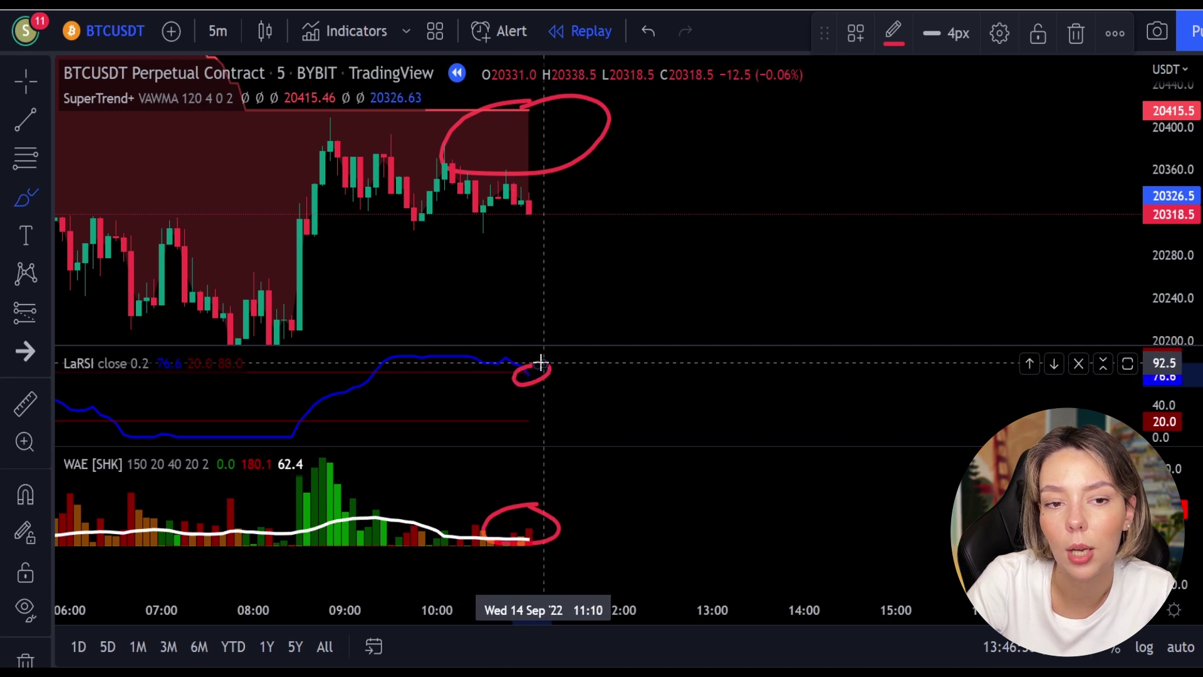
key(ctrl+z)
key(ctrl+z)
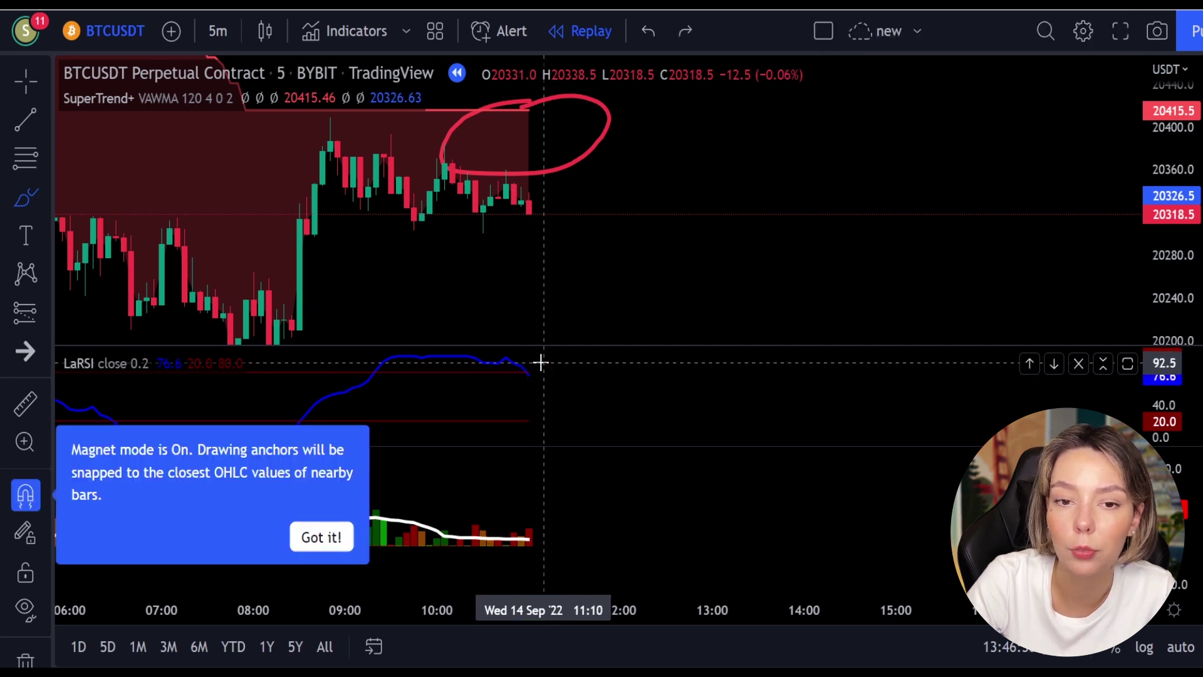
key(ctrl+z)
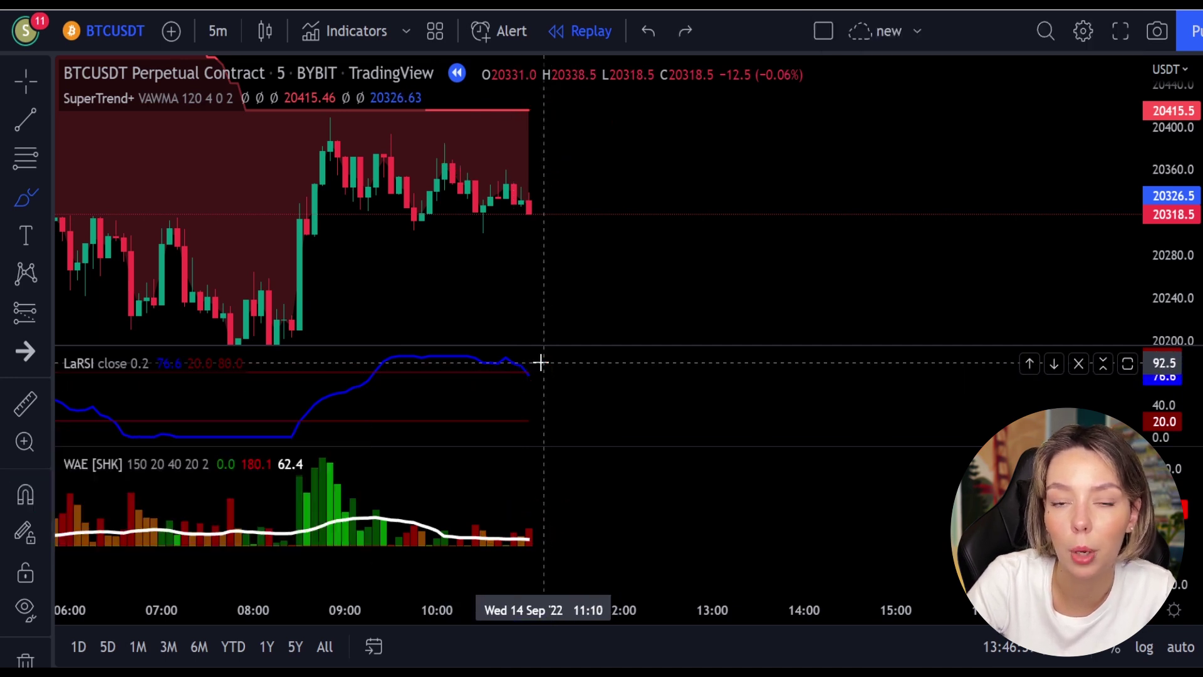
Step: Place a short position at the latest candle with stop 31.0, target 46.5, R/R 1.5
click(24, 318)
click(133, 340)
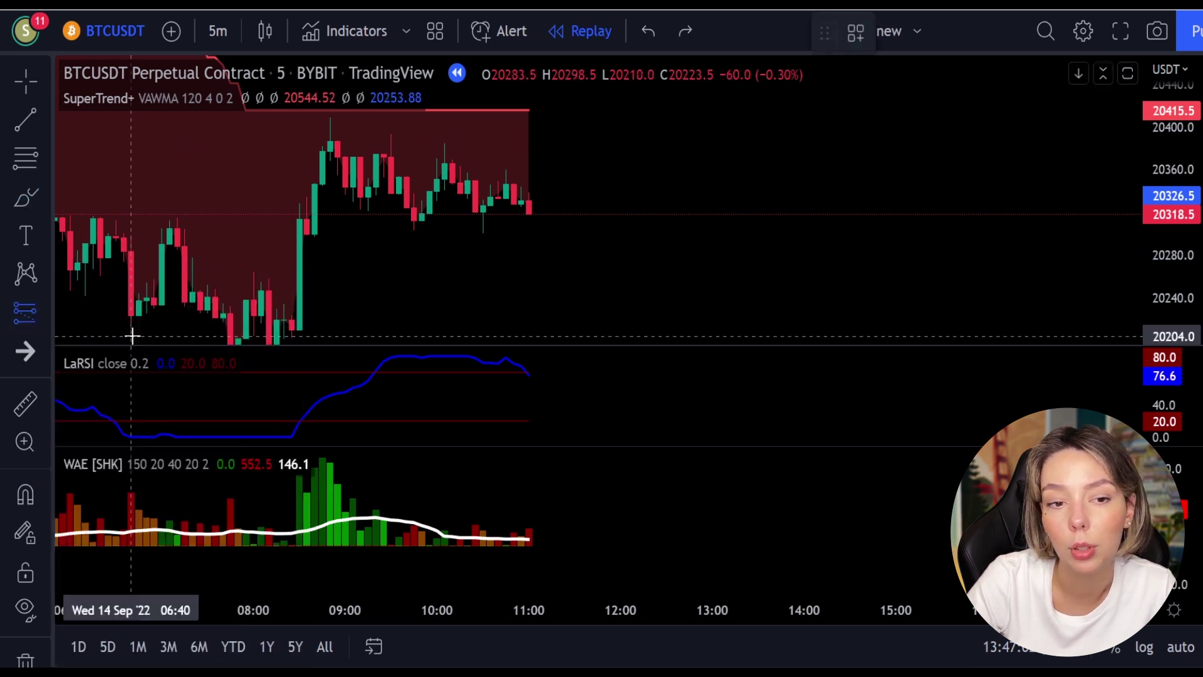
click(535, 201)
drag(536, 141, 537, 178)
drag(536, 261, 537, 243)
drag(537, 178, 537, 167)
drag(537, 243, 537, 250)
drag(697, 202, 787, 202)
click(719, 357)
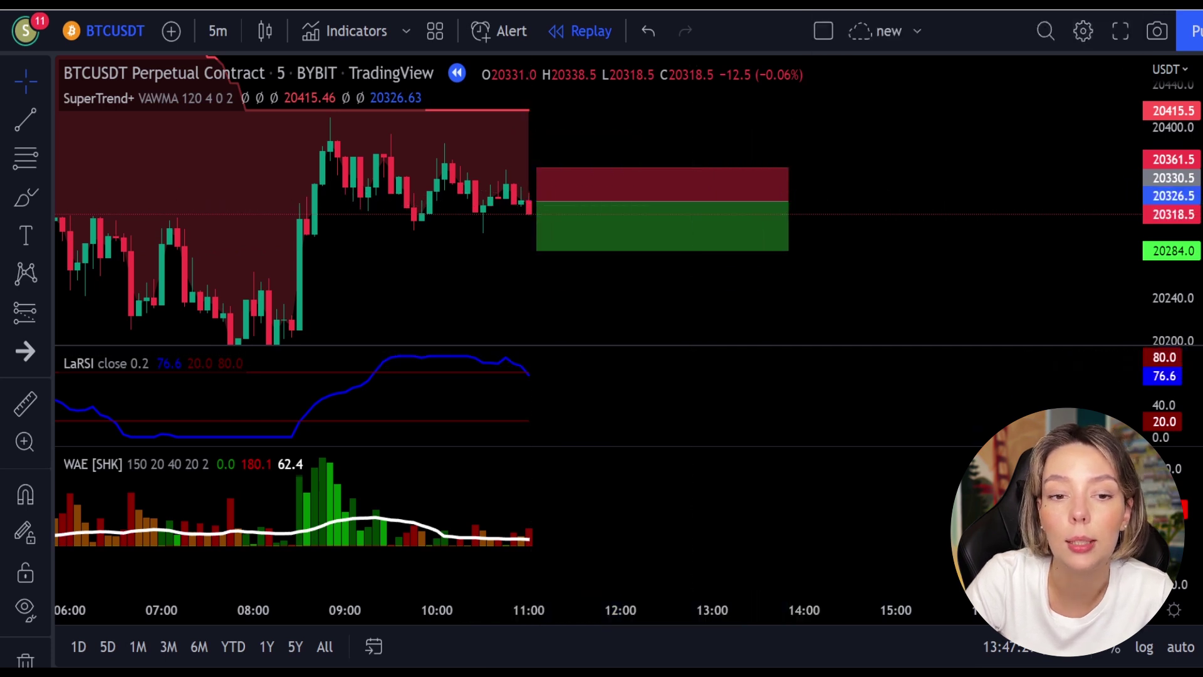
Step: Replay bars to a 46.5 closed profit and shorten the position box to about 13:50
key(shift+Down)
key(shift+Down)
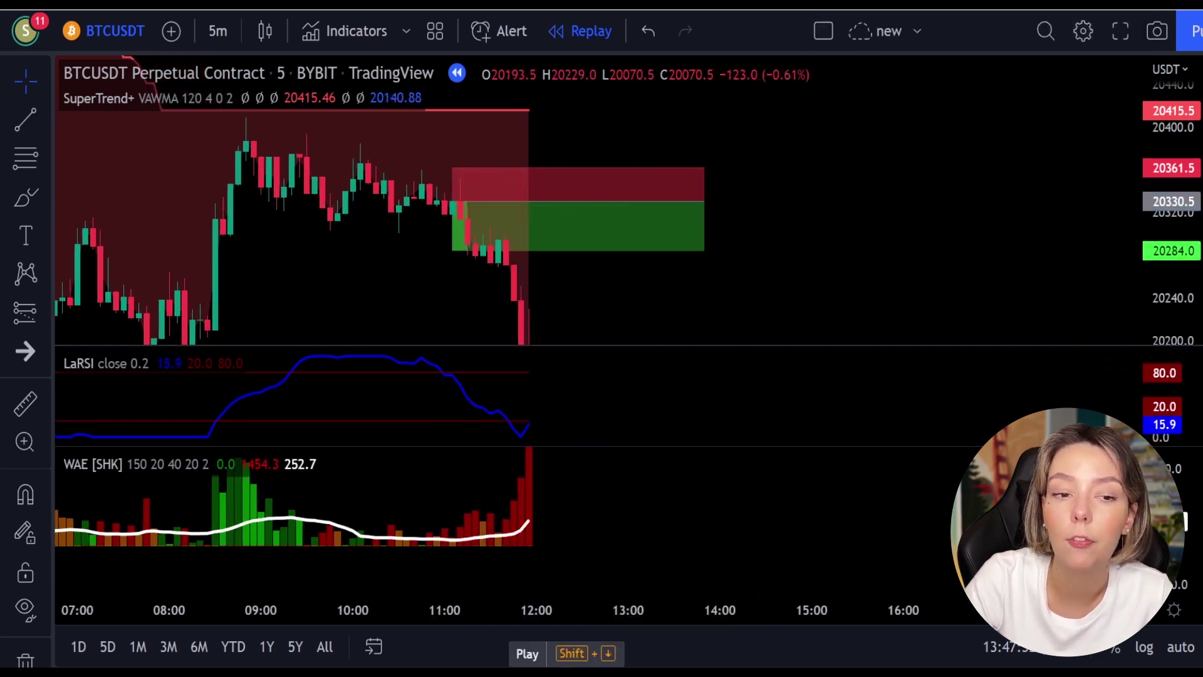
click(537, 248)
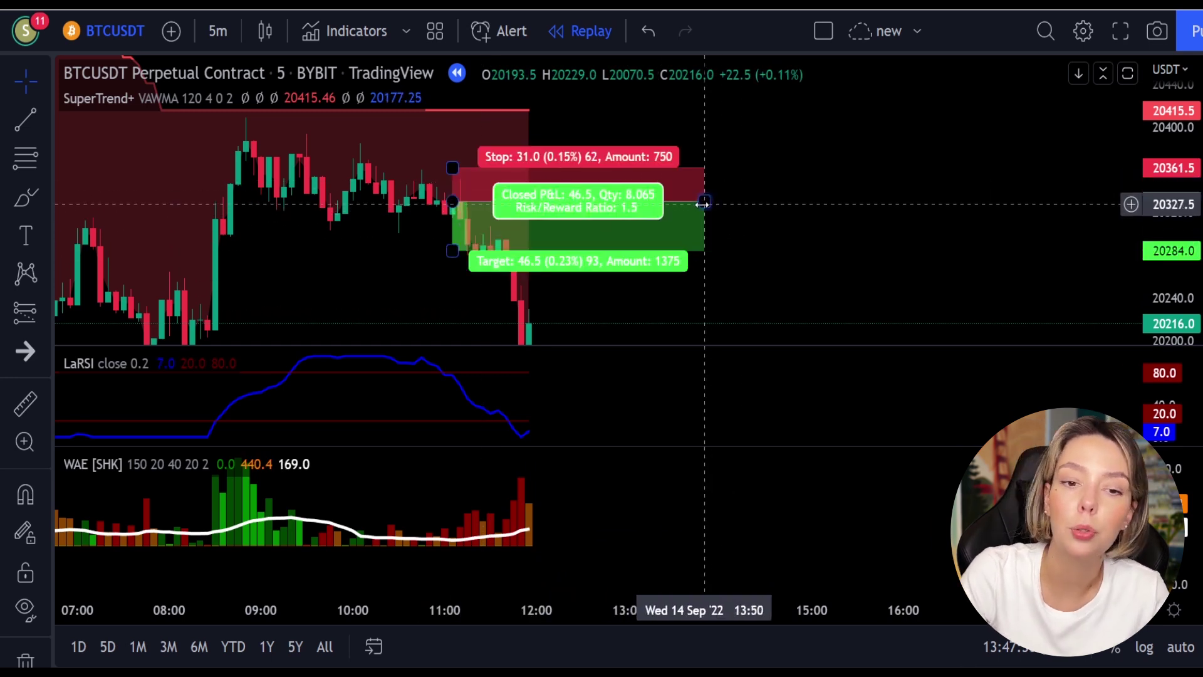
drag(704, 201, 468, 248)
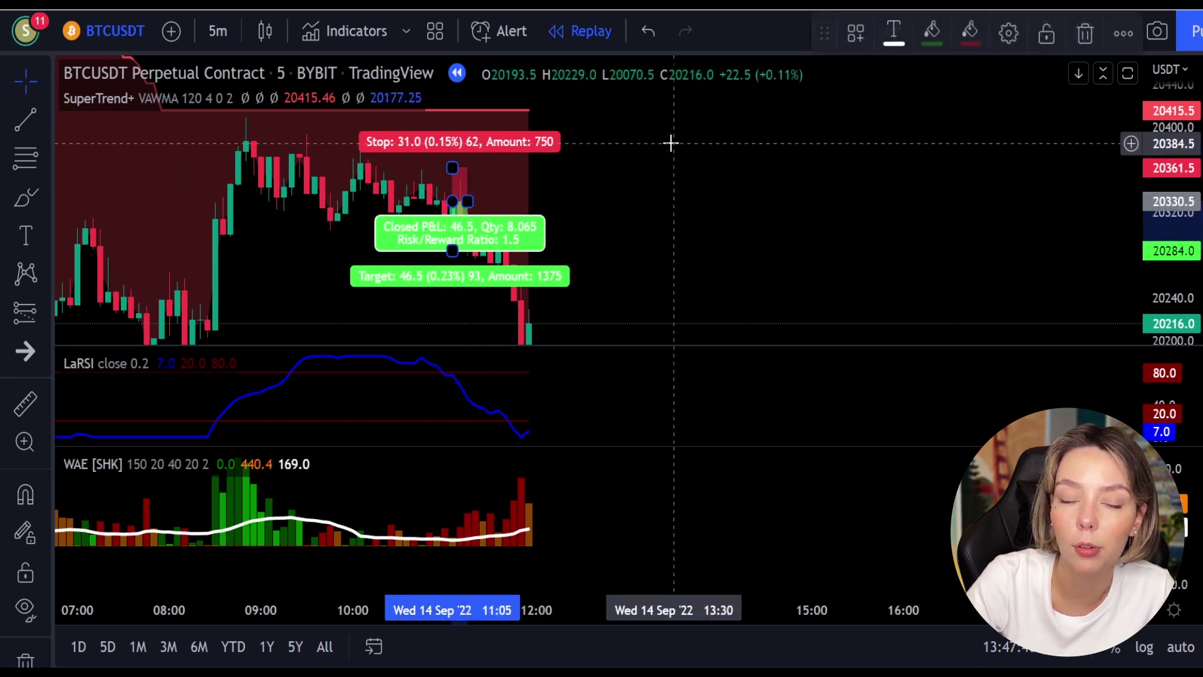
click(651, 183)
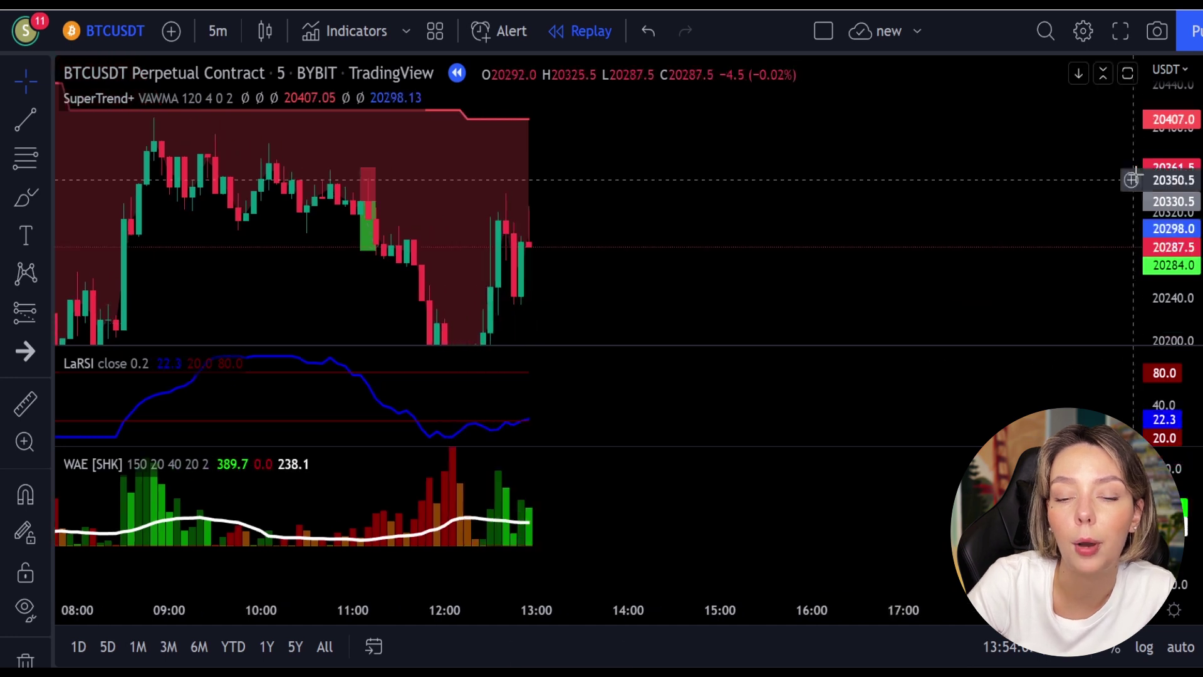
Step: Circle the latest WAE bars, LaRSI end and SuperTrend top in red, sketch an X, then undo
drag(741, 277, 758, 234)
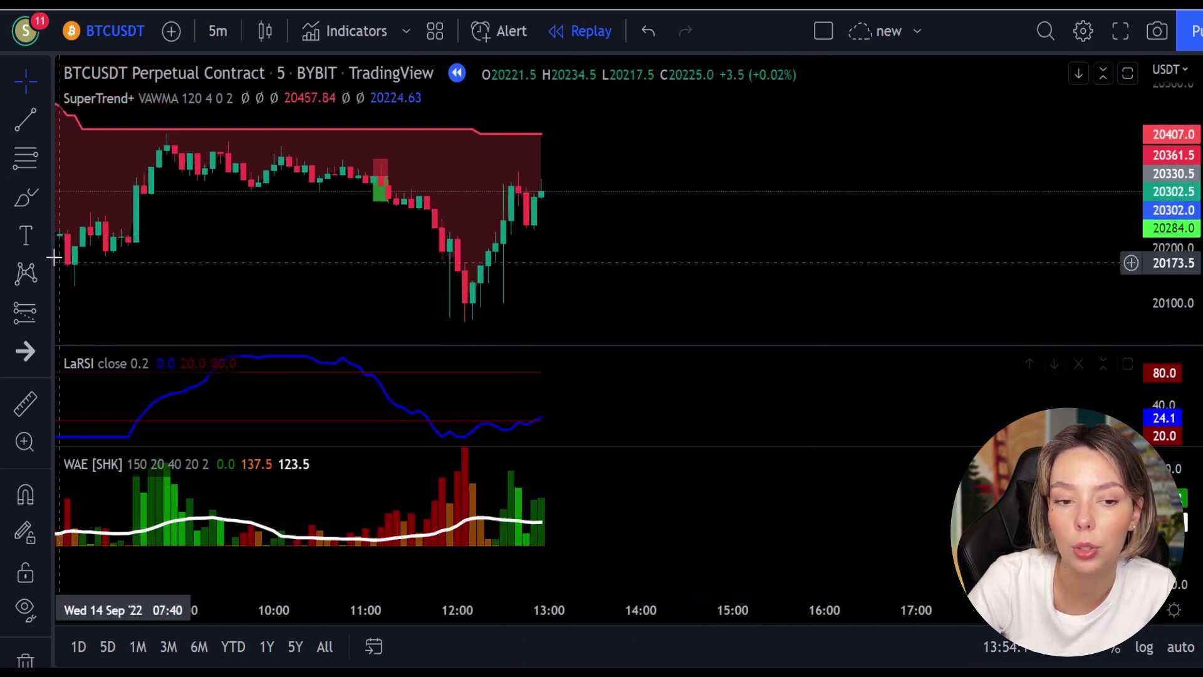
mouse_move(554, 459)
mouse_down()
mouse_move(492, 489)
mouse_move(529, 513)
mouse_move(560, 474)
mouse_move(542, 456)
mouse_up()
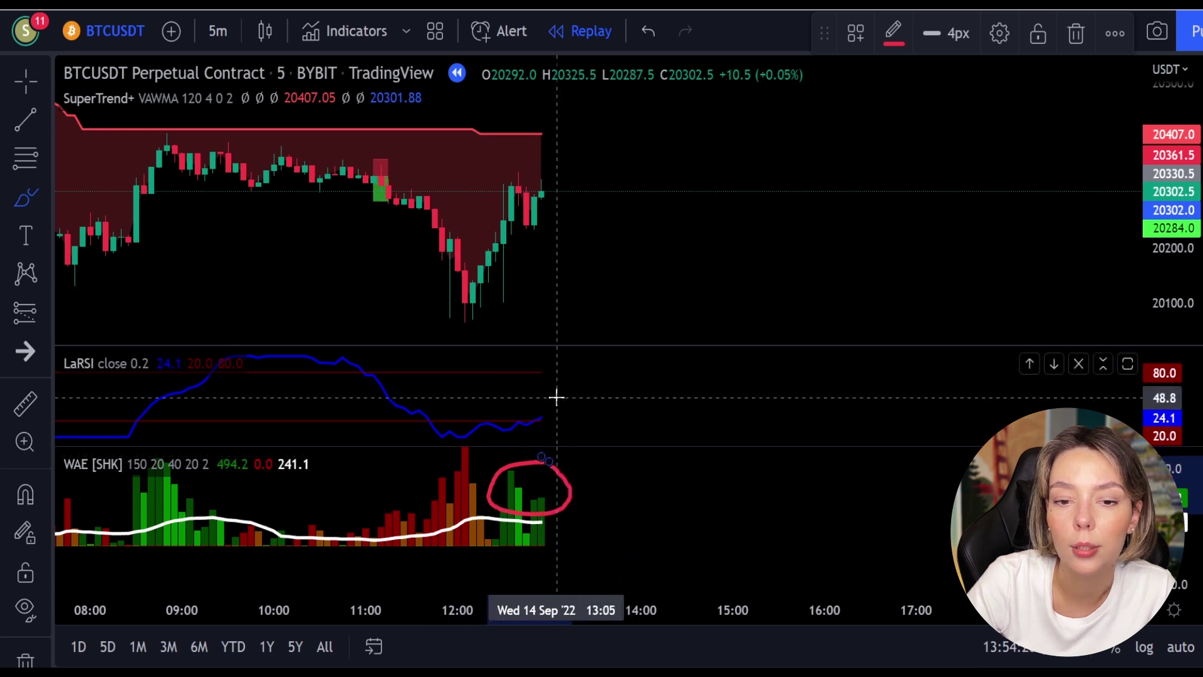
mouse_move(550, 396)
mouse_down()
mouse_move(534, 422)
mouse_move(570, 406)
mouse_move(543, 390)
mouse_up()
mouse_move(504, 133)
mouse_down()
mouse_move(526, 139)
mouse_move(492, 171)
mouse_move(478, 147)
mouse_move(457, 172)
mouse_up()
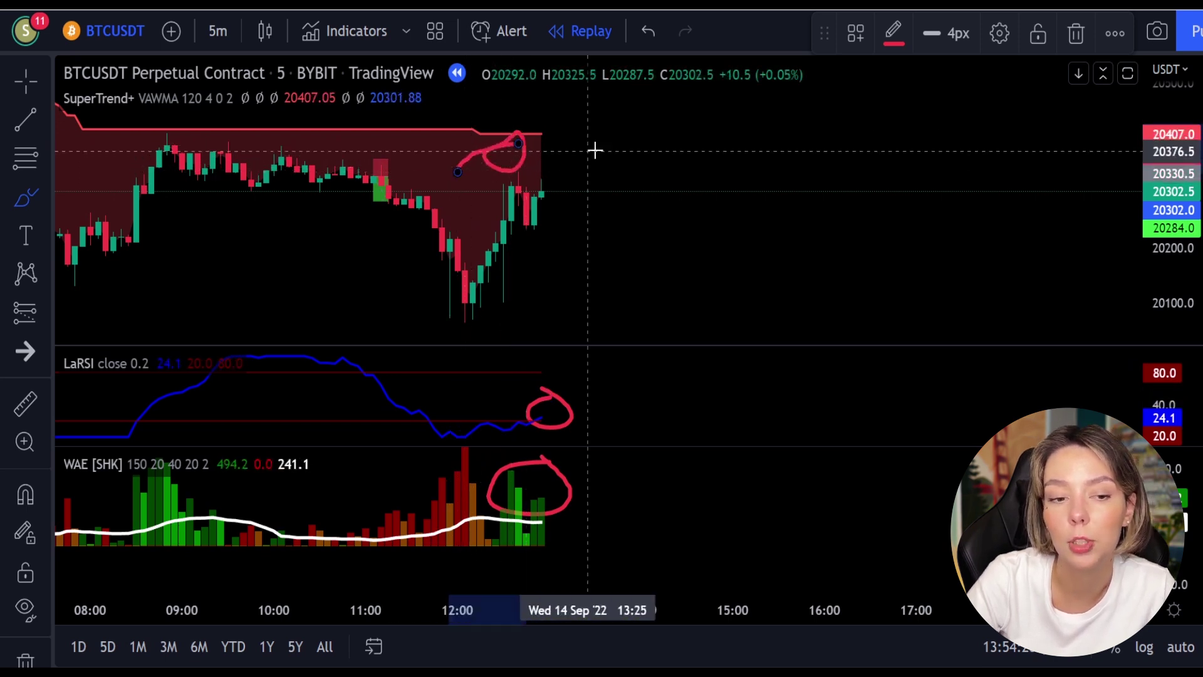
drag(640, 143, 811, 207)
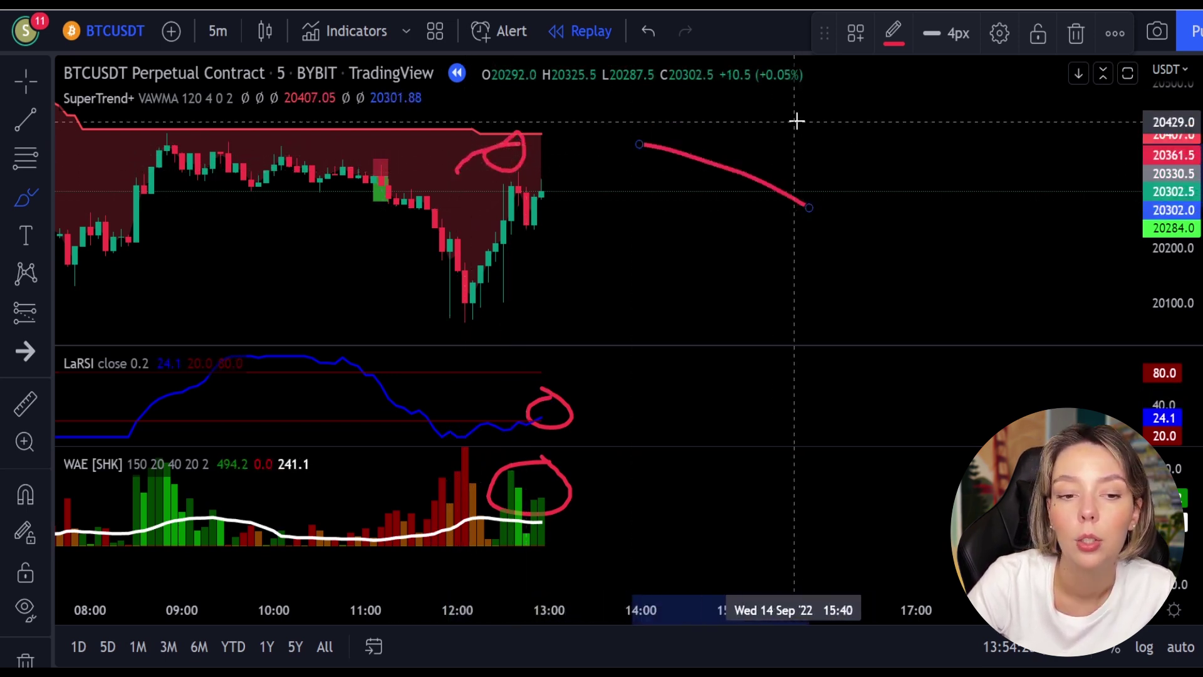
drag(793, 106, 677, 254)
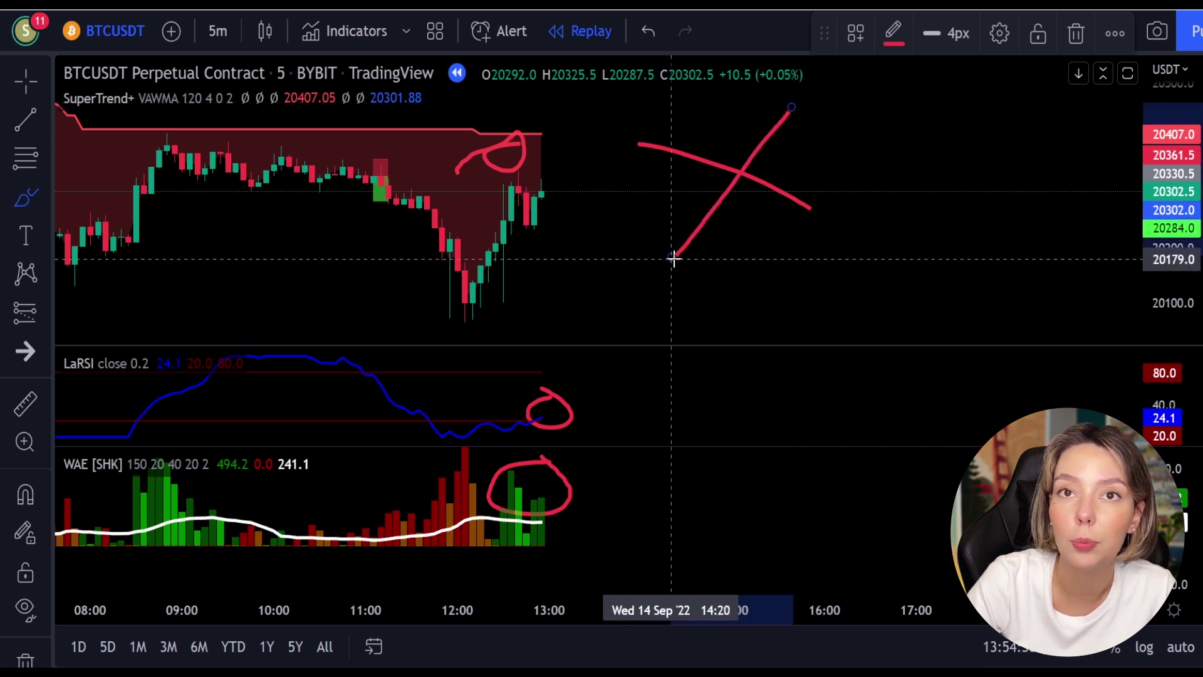
key(ctrl+z)
key(ctrl+z)
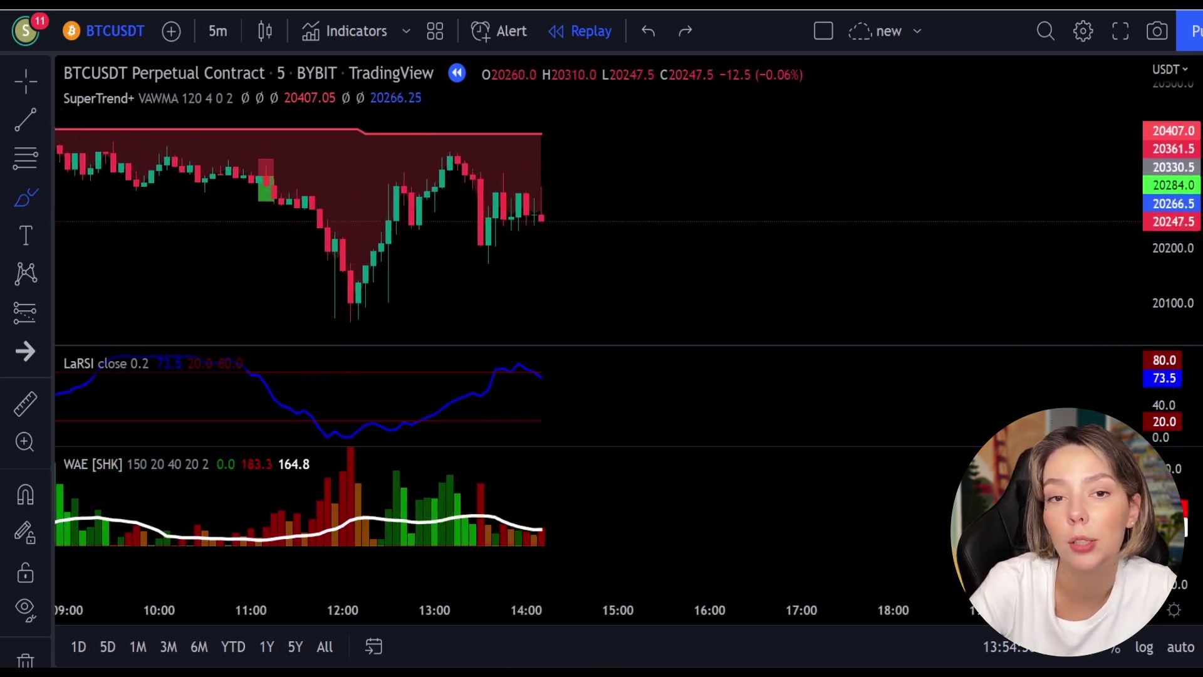
Step: Replay forward to about 15:00, circle WAE bars near 14:30 and 12:00, then undo them
click(527, 654)
click(527, 654)
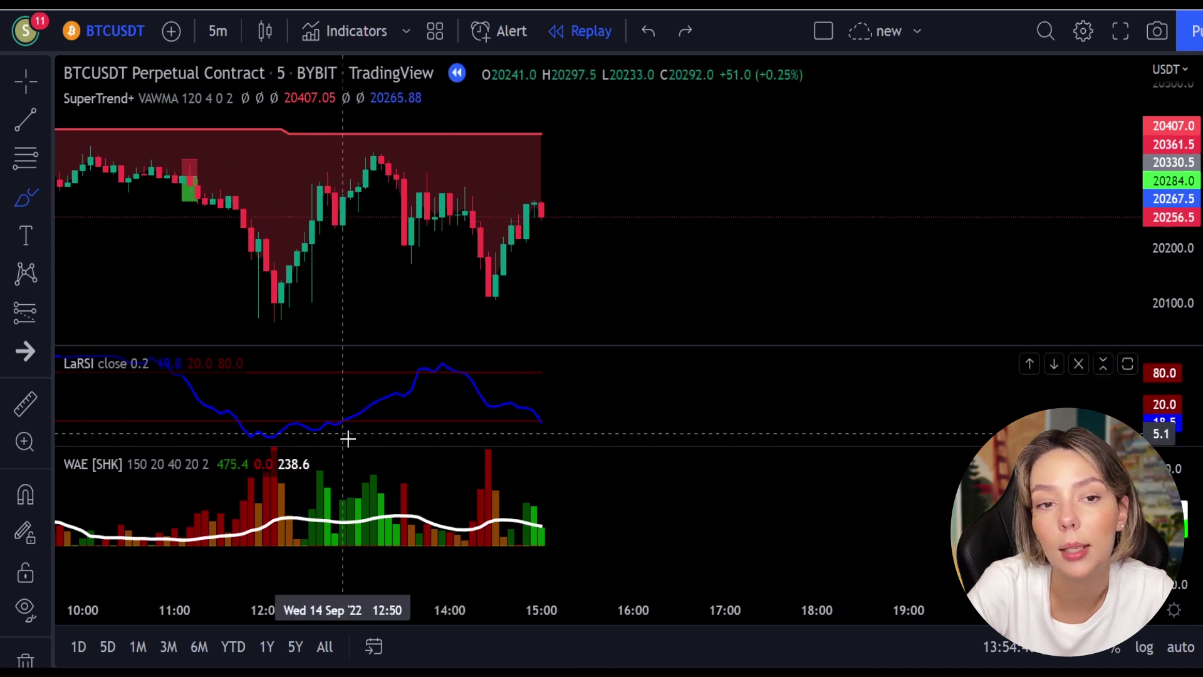
mouse_move(504, 487)
mouse_down()
mouse_move(462, 505)
mouse_move(512, 536)
mouse_up()
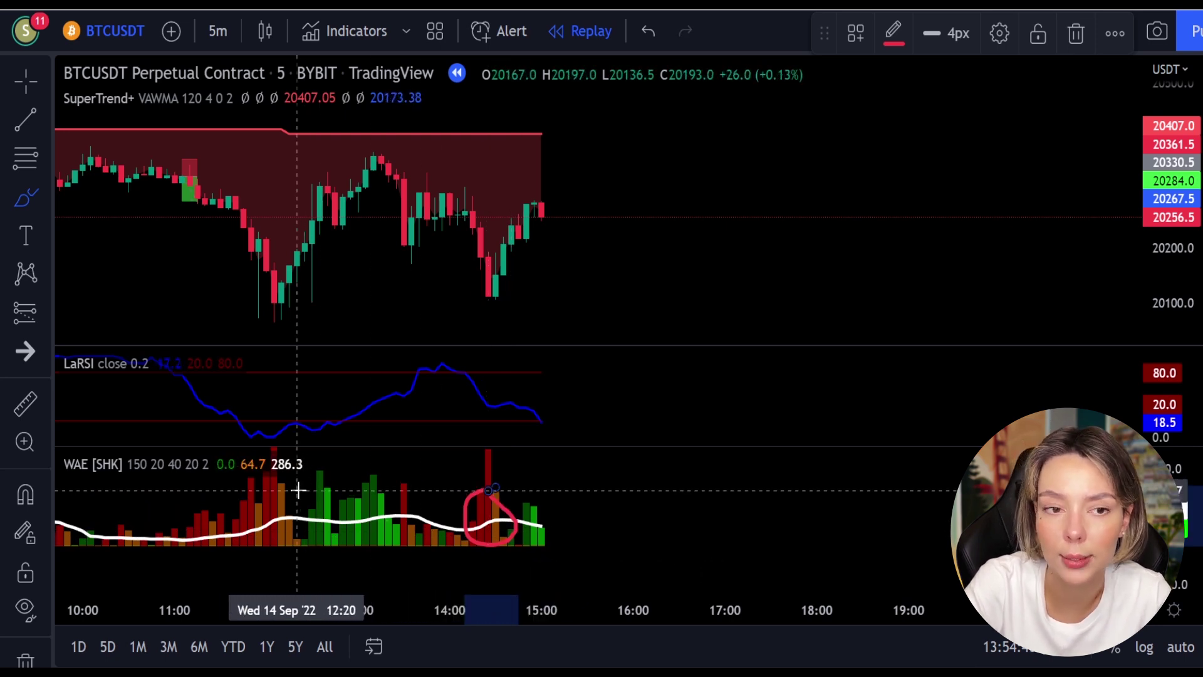
drag(297, 484, 266, 497)
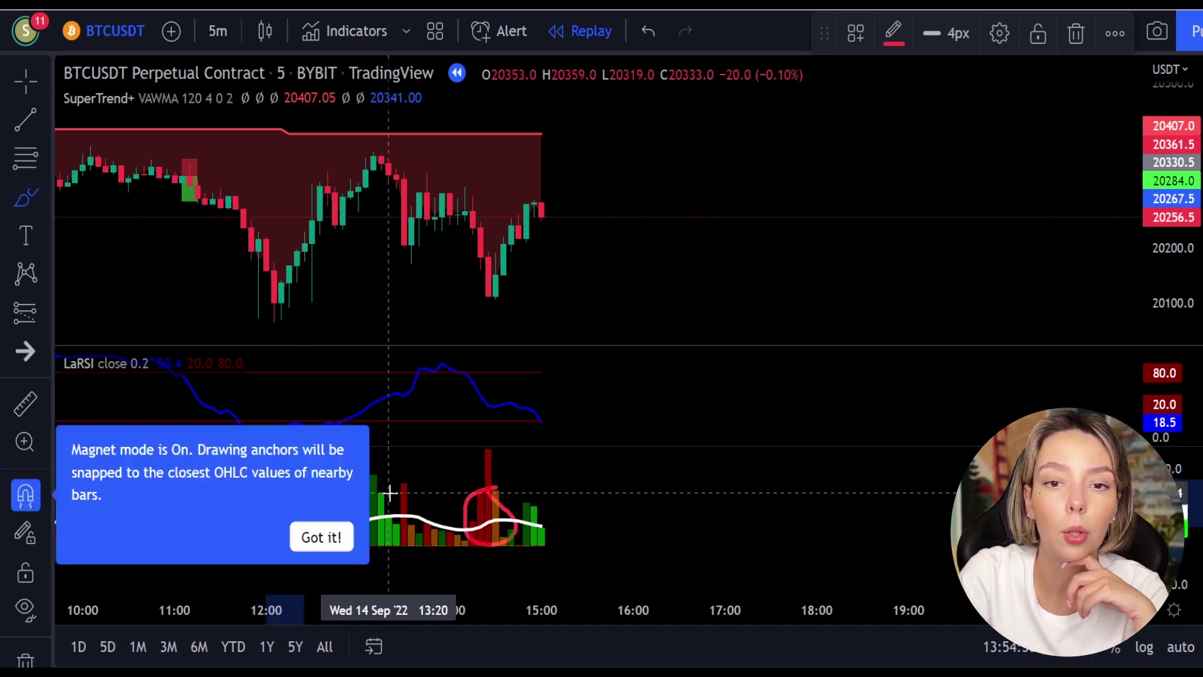
key(ctrl+z)
key(ctrl+z)
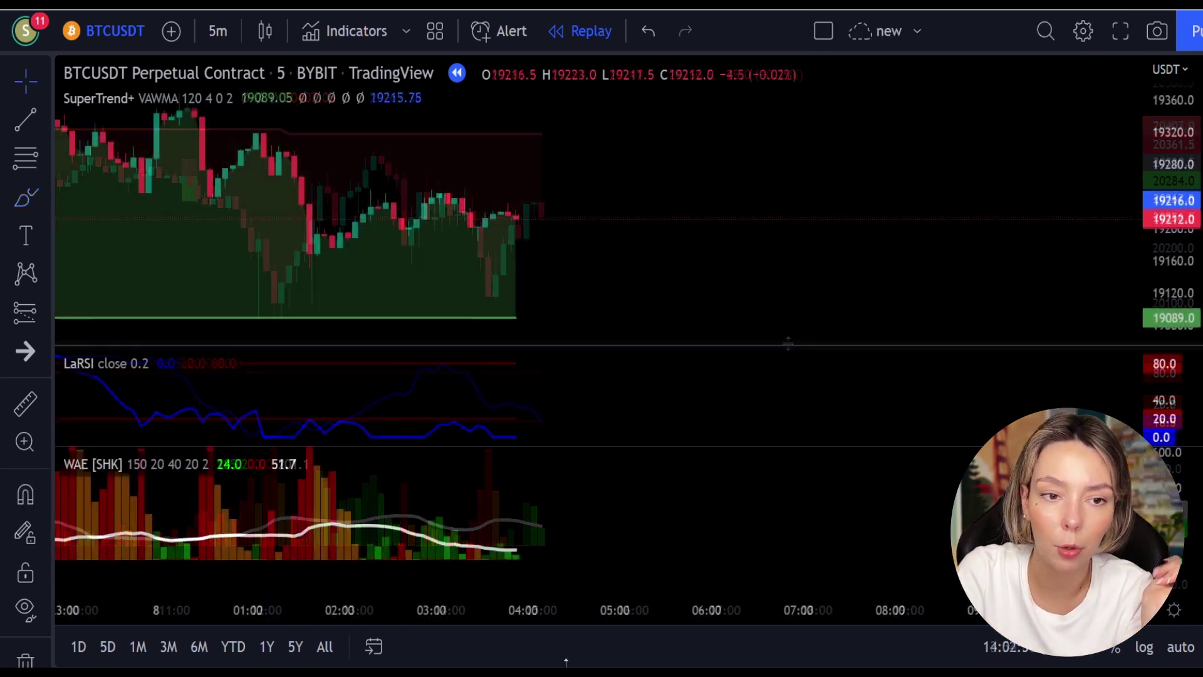
key(shift+Down)
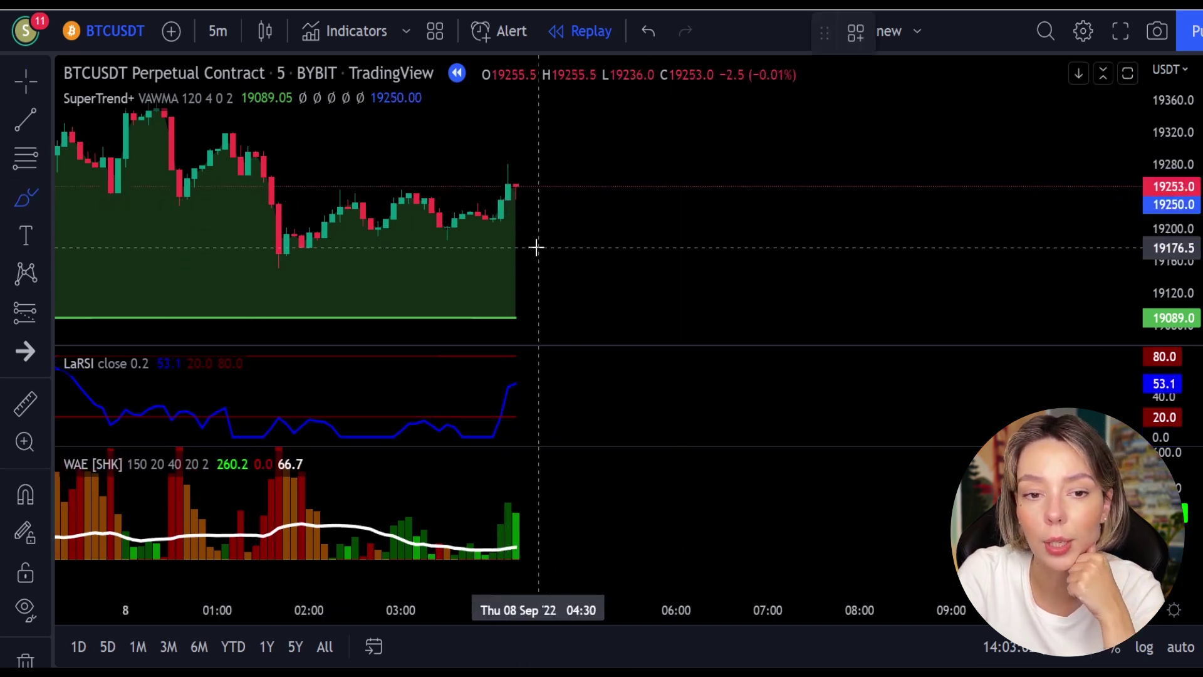
mouse_move(536, 248)
mouse_down()
mouse_move(484, 246)
mouse_move(516, 280)
mouse_move(508, 245)
mouse_up()
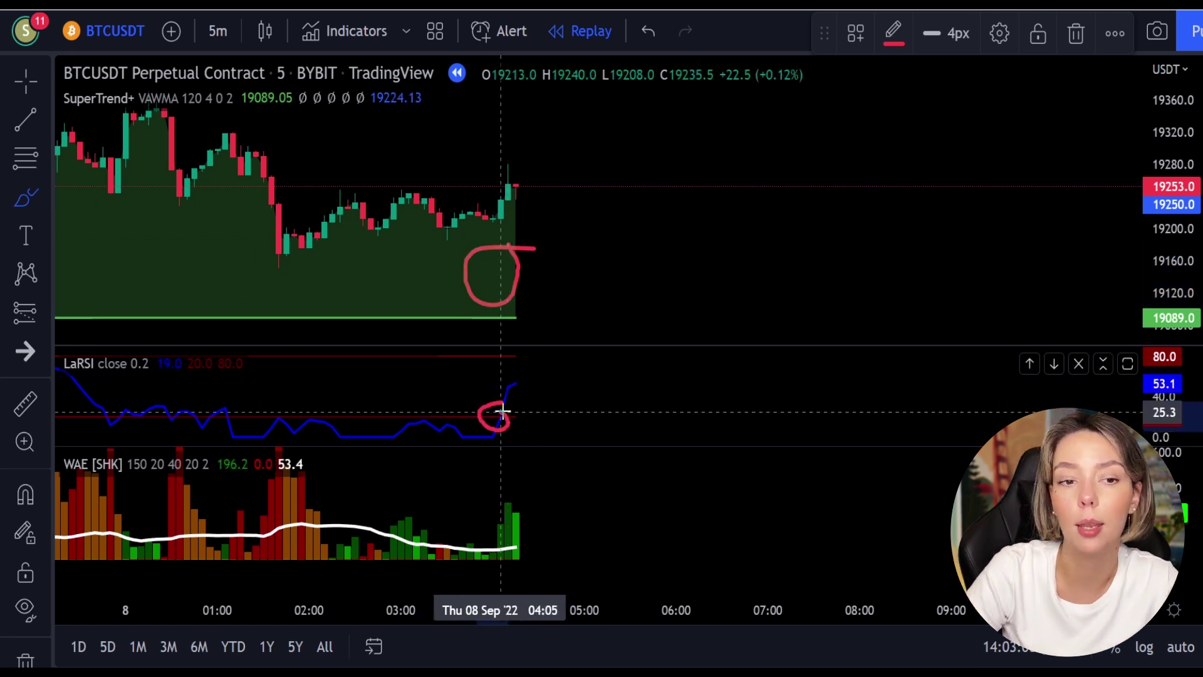
drag(495, 404, 495, 403)
mouse_move(521, 503)
mouse_down()
mouse_move(509, 548)
mouse_move(538, 502)
mouse_up()
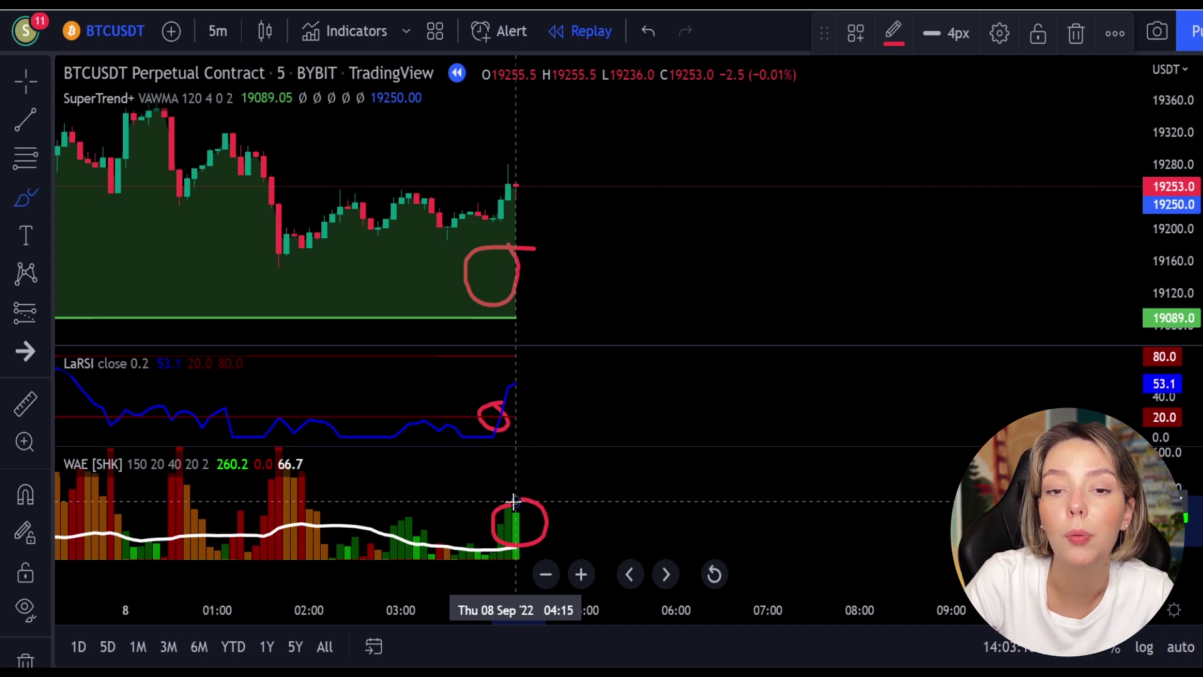
key(ctrl+z)
key(ctrl+z)
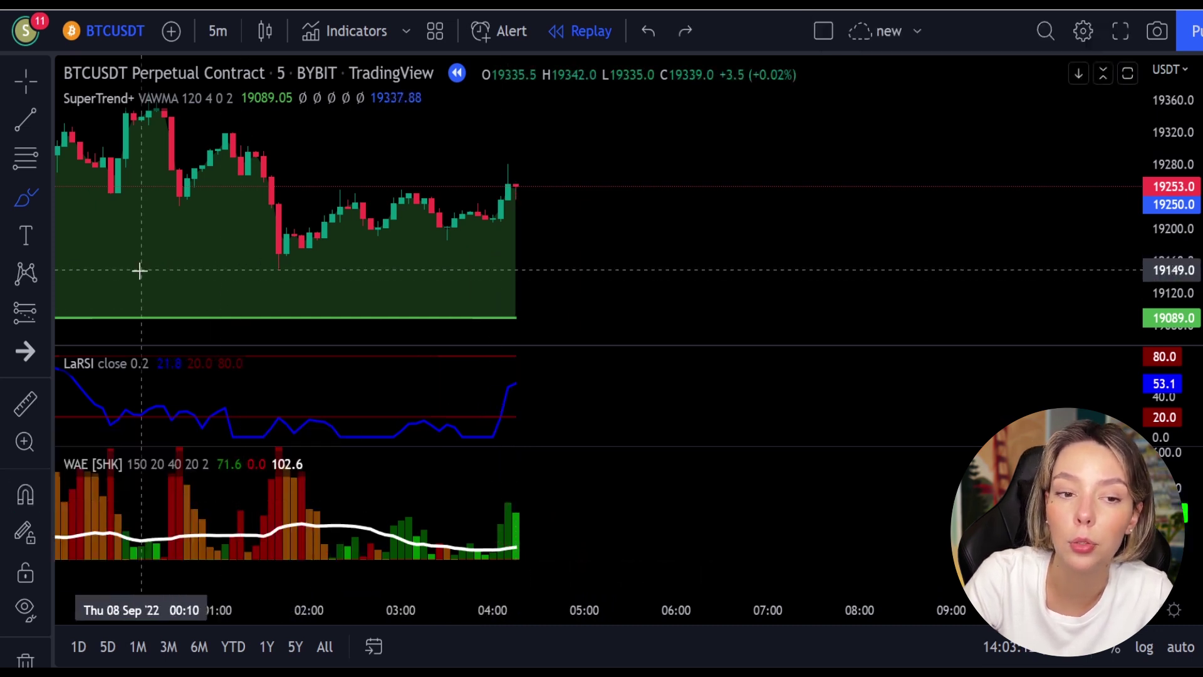
Step: Draw a long position at the latest candle near 19253, stop 19180.5, target 19359 (about 1.5 R/R)
click(38, 316)
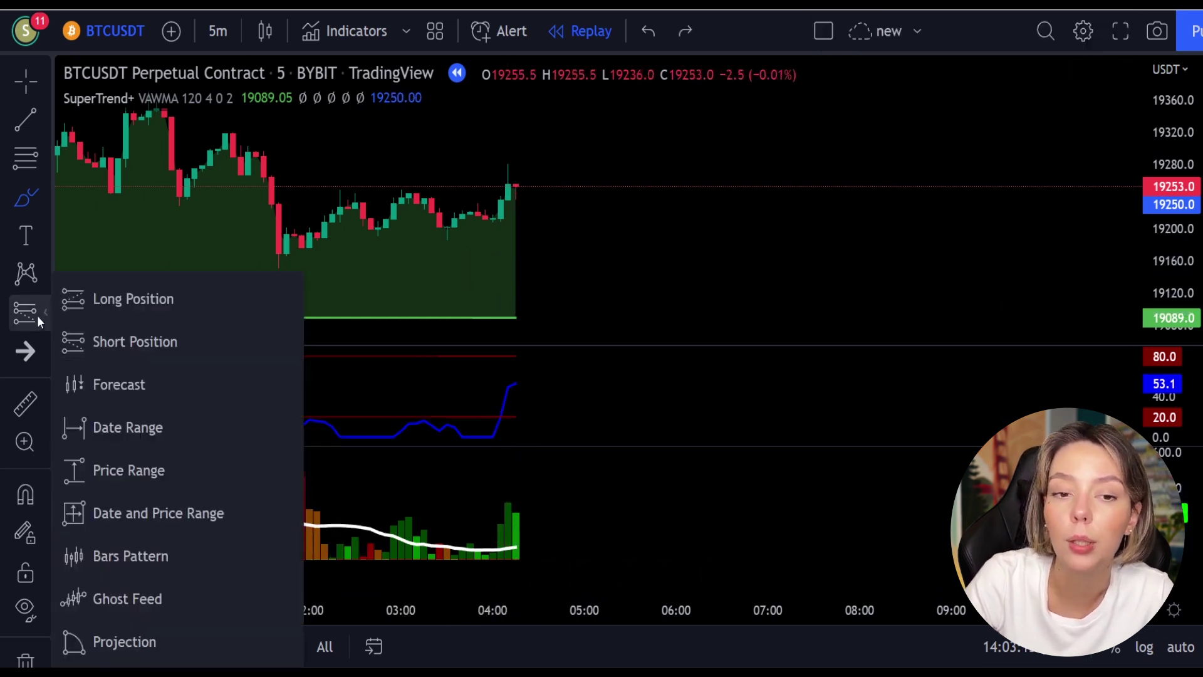
click(102, 311)
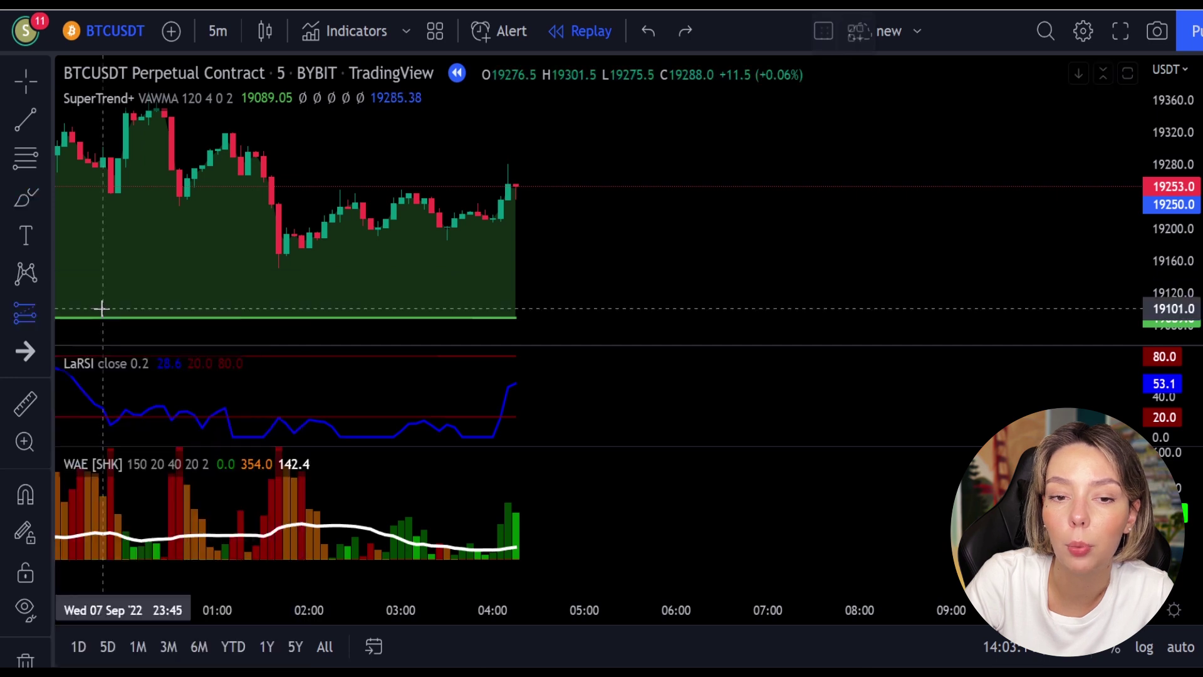
click(516, 187)
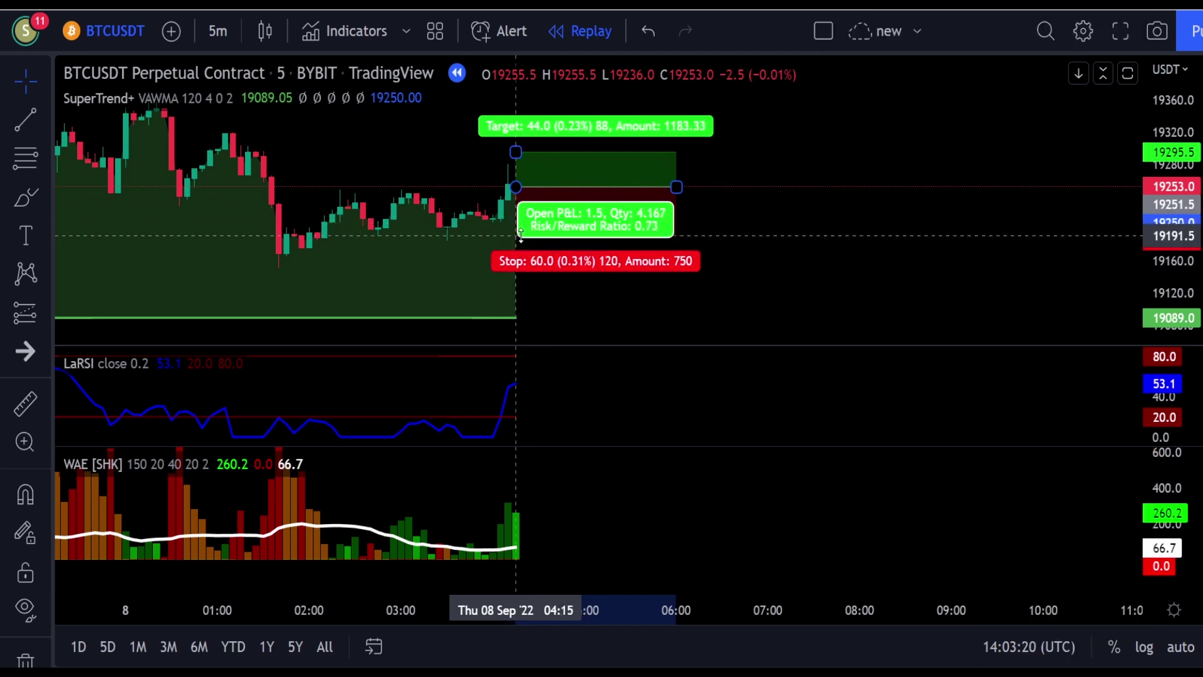
drag(521, 242, 521, 245)
drag(733, 161, 735, 257)
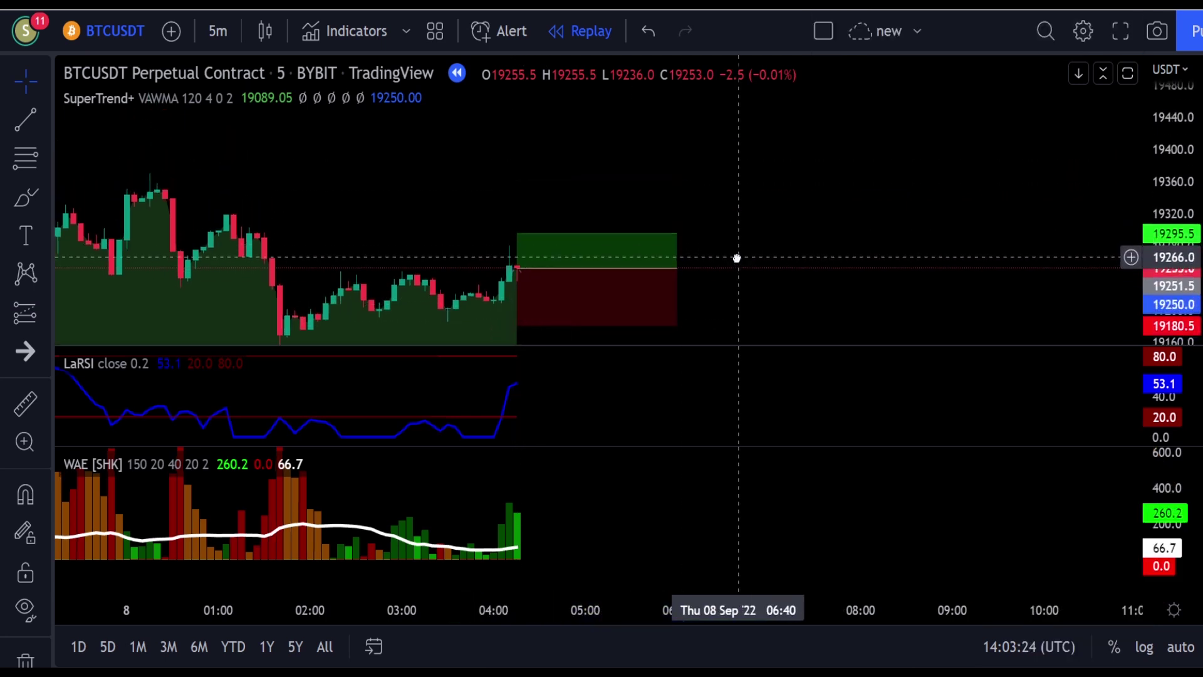
drag(520, 232, 527, 182)
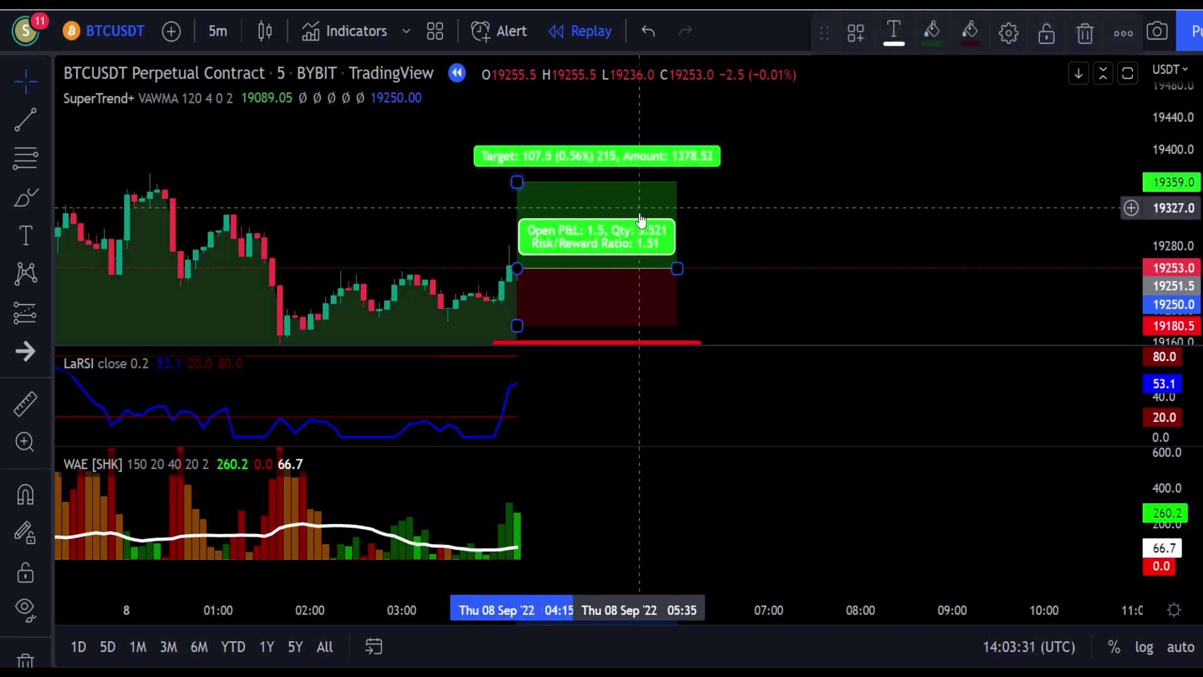
drag(676, 268, 860, 268)
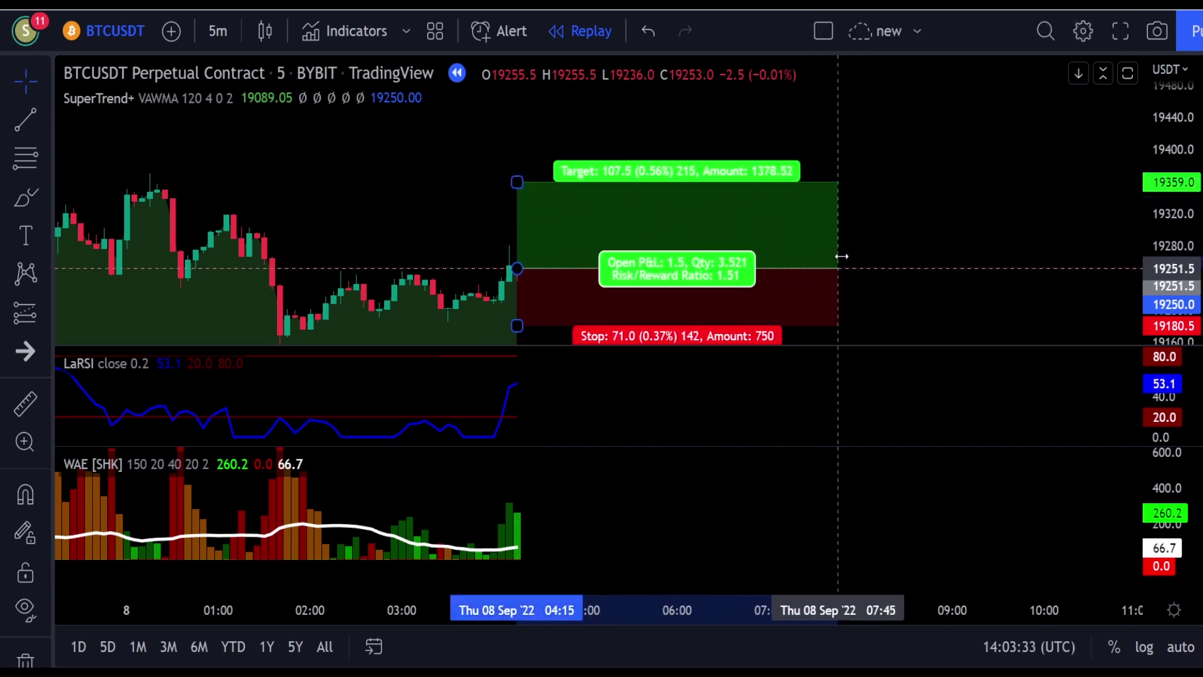
Step: Replay the following candles until the long hits its target for 107.5 profit, trimming the box to 08:00
click(953, 207)
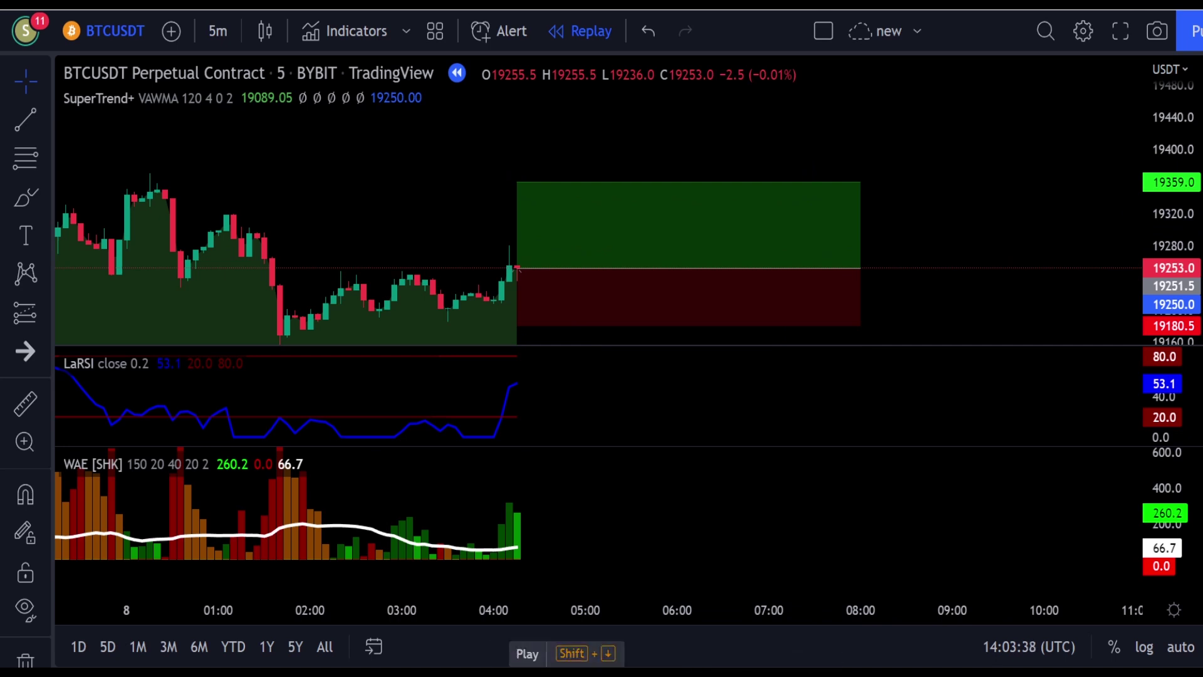
key(shift+Down)
click(785, 271)
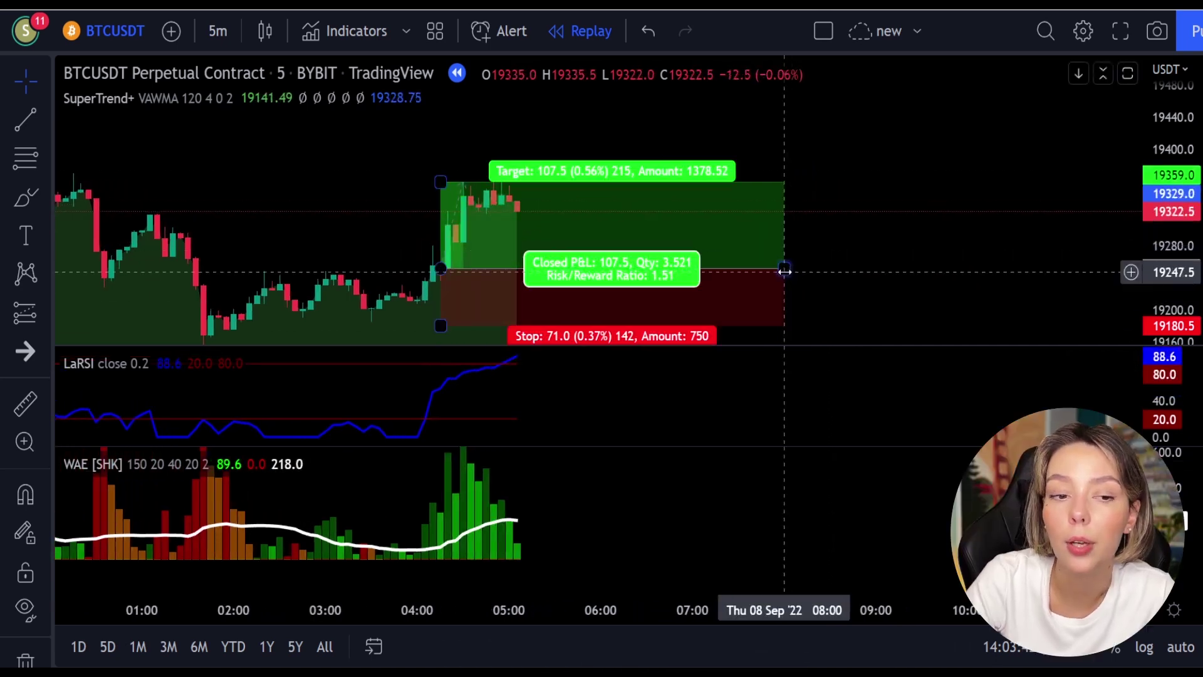
drag(785, 271, 465, 302)
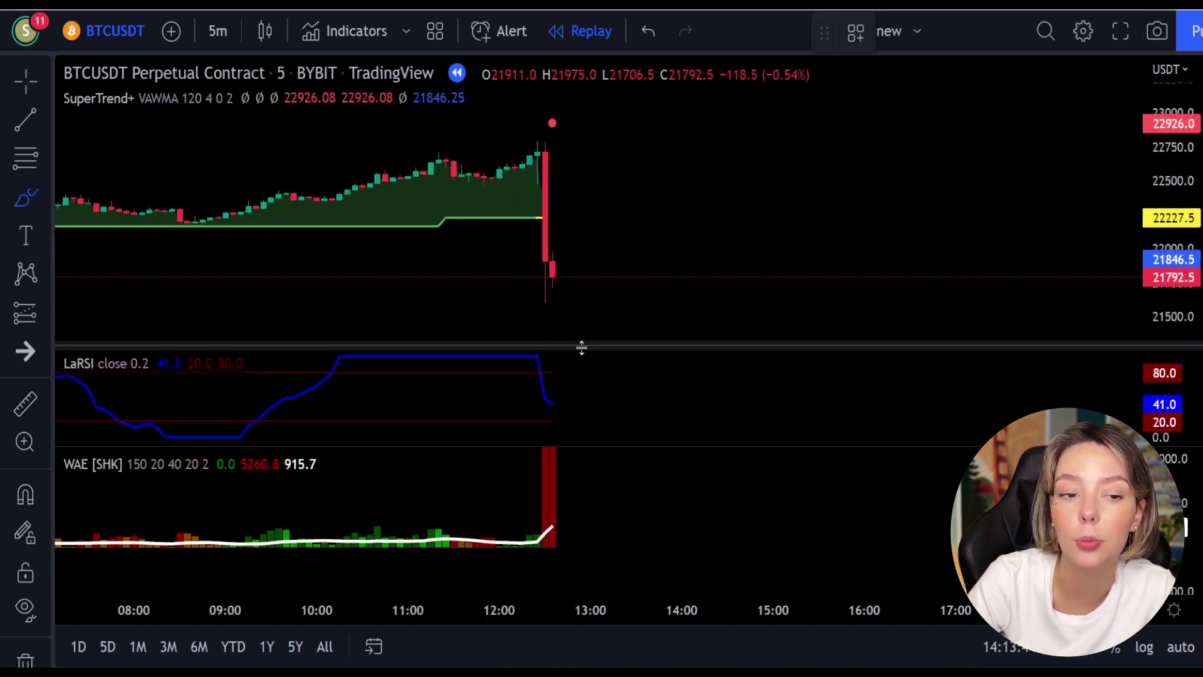
Step: Circle the LaRSI drop, tall red WAE bar and red SuperTrend dot, then undo the marks
drag(554, 368, 513, 370)
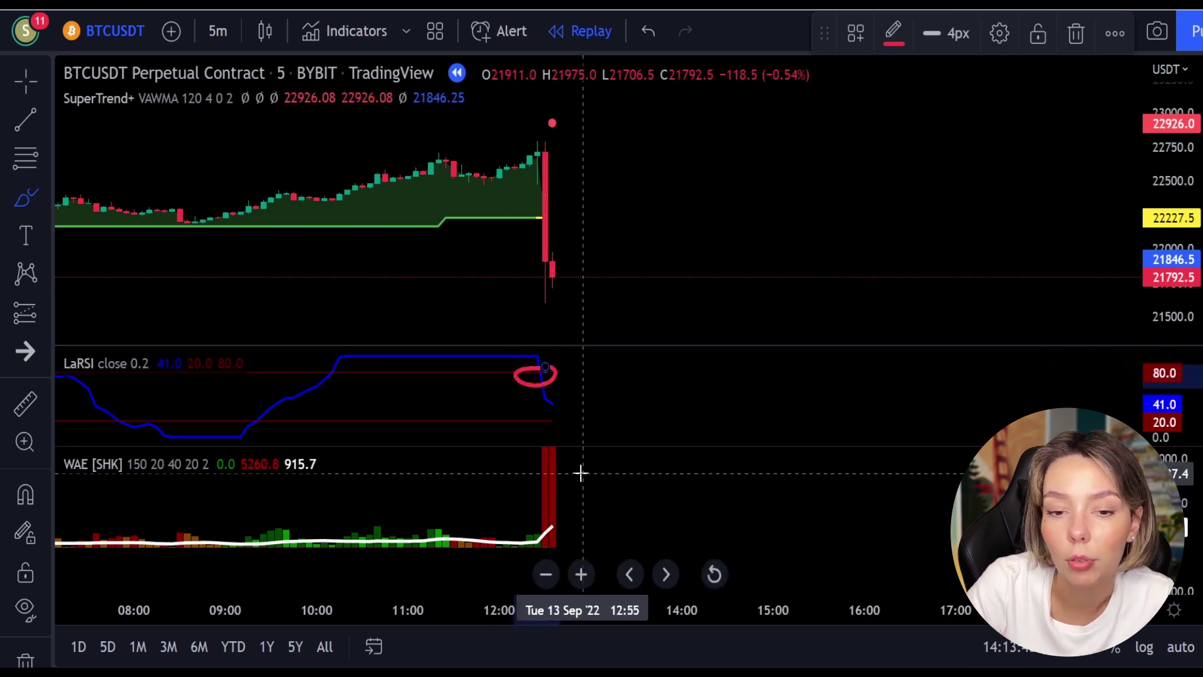
mouse_move(551, 464)
mouse_down()
mouse_move(529, 524)
mouse_move(586, 491)
mouse_up()
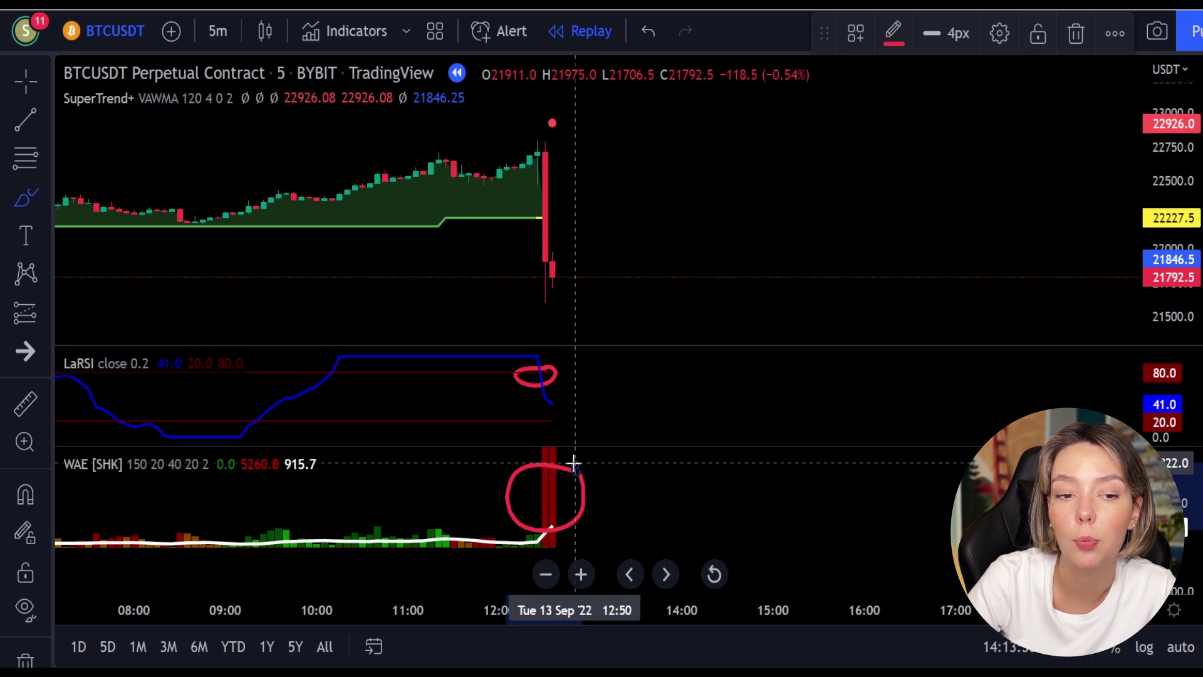
mouse_move(570, 114)
mouse_down()
mouse_move(545, 117)
mouse_move(585, 157)
mouse_up()
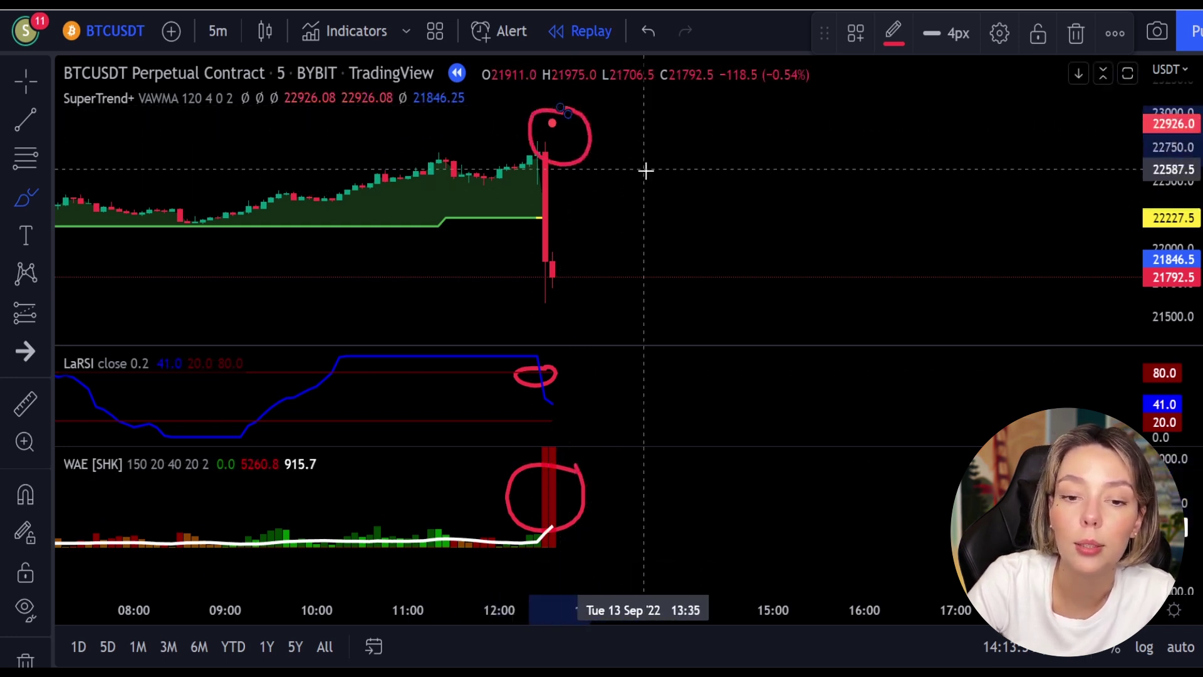
key(ctrl+z)
key(ctrl+z)
key(ctrl+z)
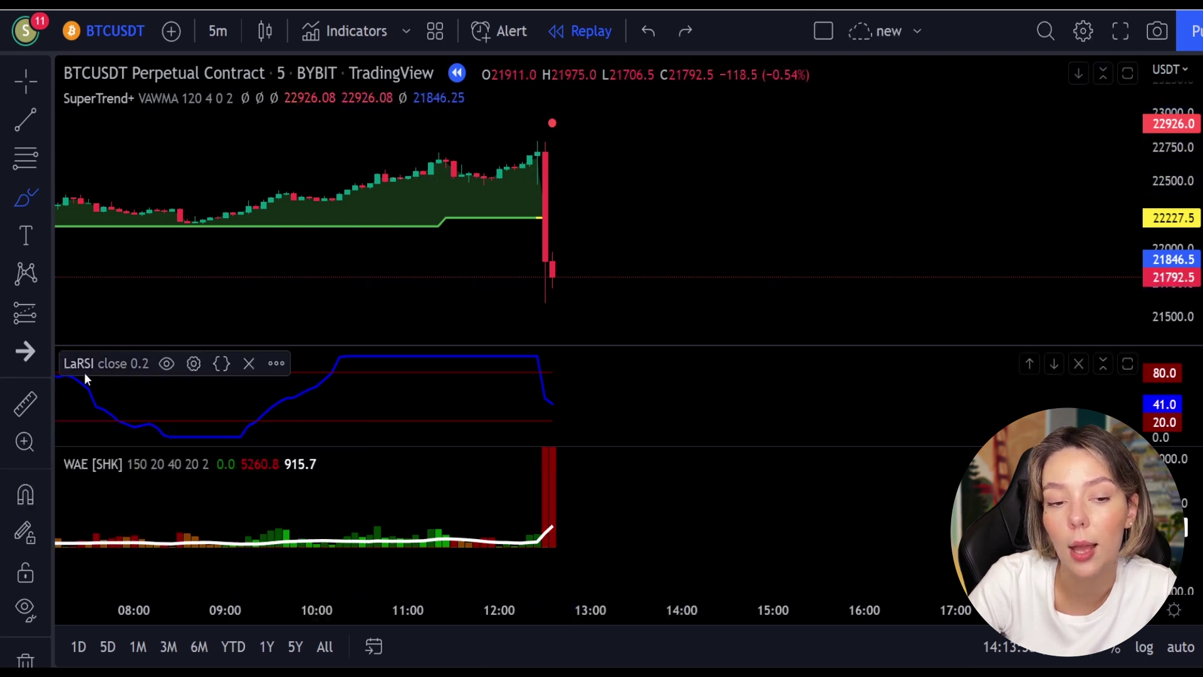
Step: Draw a short position at 21806 with stop at 22824.5 and a lowered target
click(29, 321)
click(117, 347)
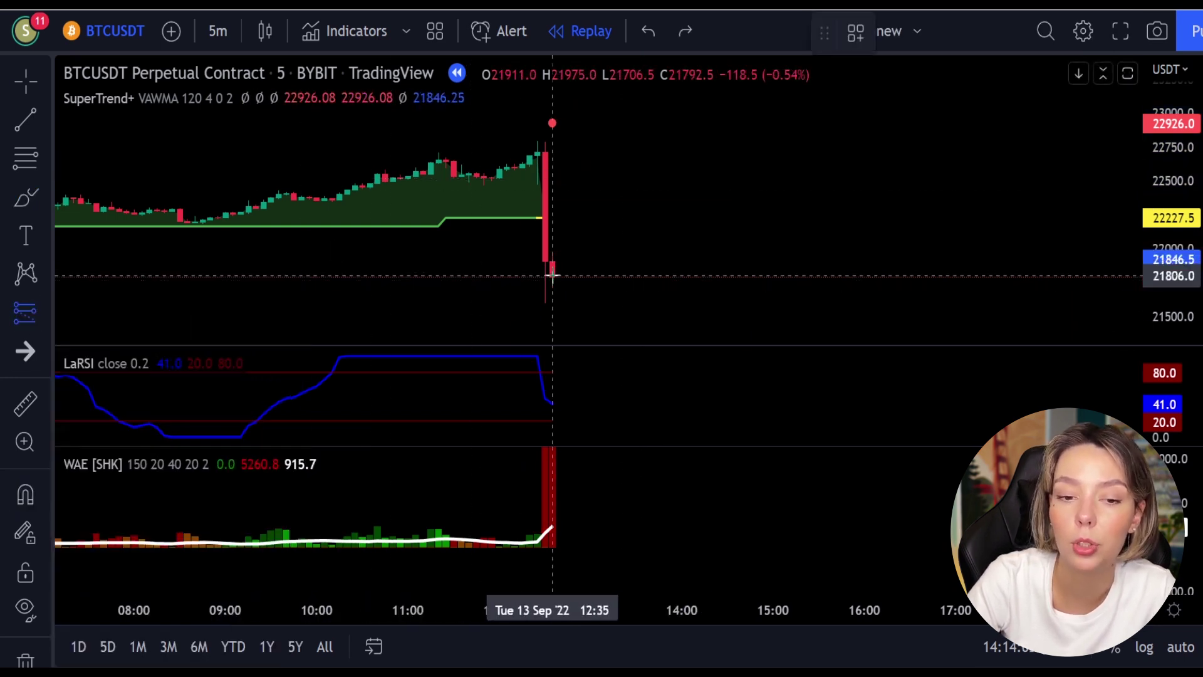
click(552, 273)
drag(552, 236, 1074, 126)
drag(1172, 207, 1173, 266)
drag(551, 251, 559, 327)
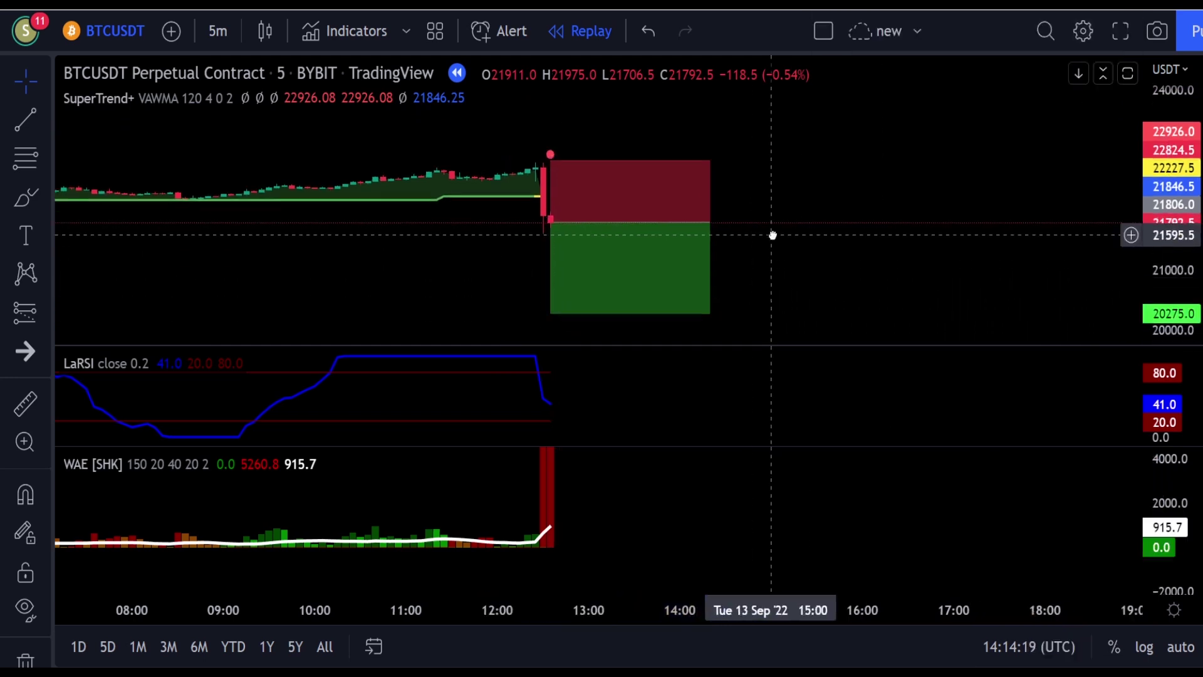
Step: Settle the short target at 20275 for 1.5 R/R, widen the box, and start the bar replay
drag(682, 256, 1146, 168)
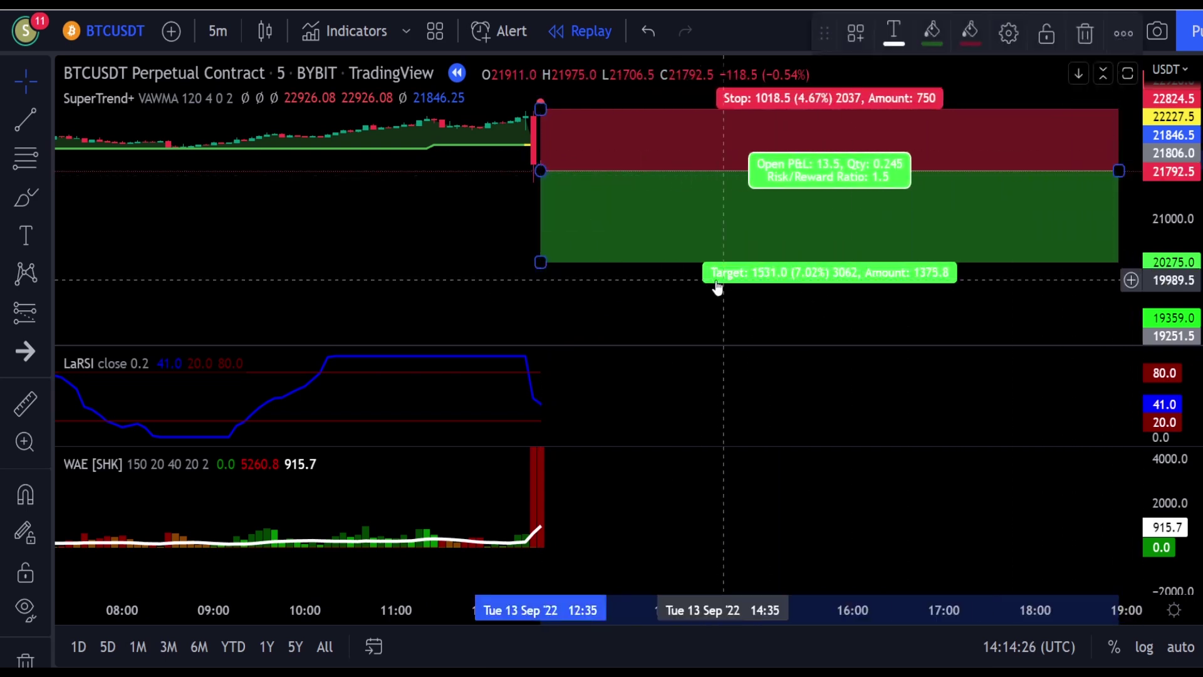
drag(717, 288, 603, 313)
key(shift+Down)
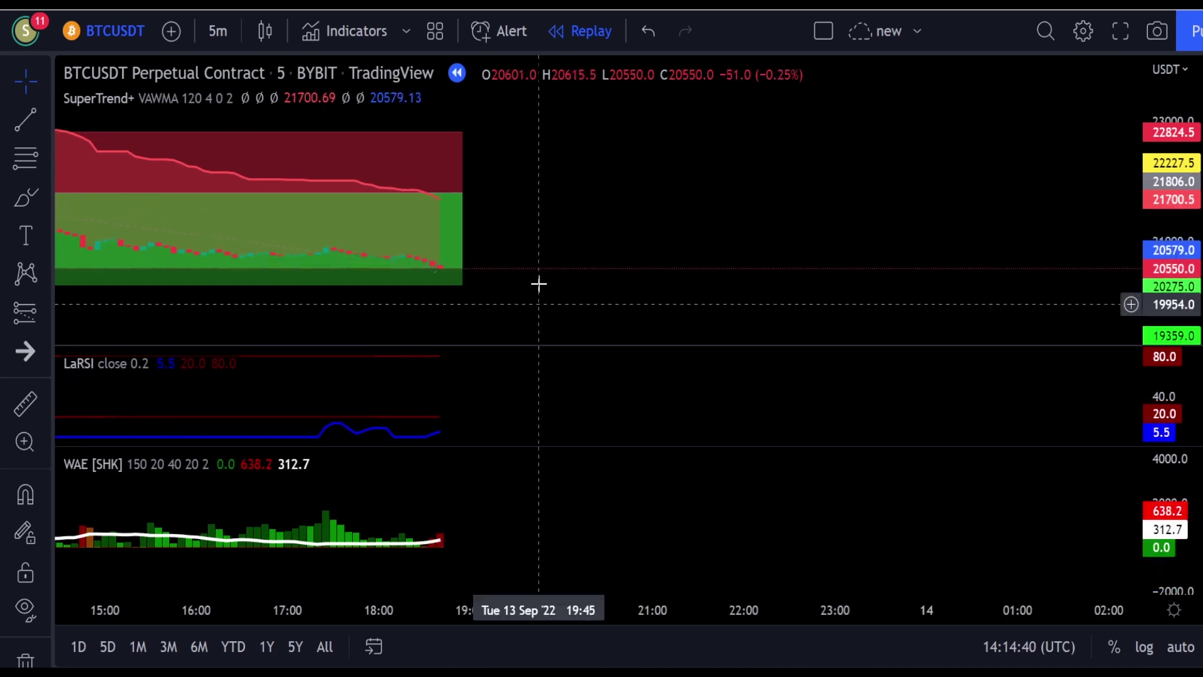
Step: Resize the short position box and pan back to review the 1531.0 profit, then pause the replay
drag(462, 186, 970, 156)
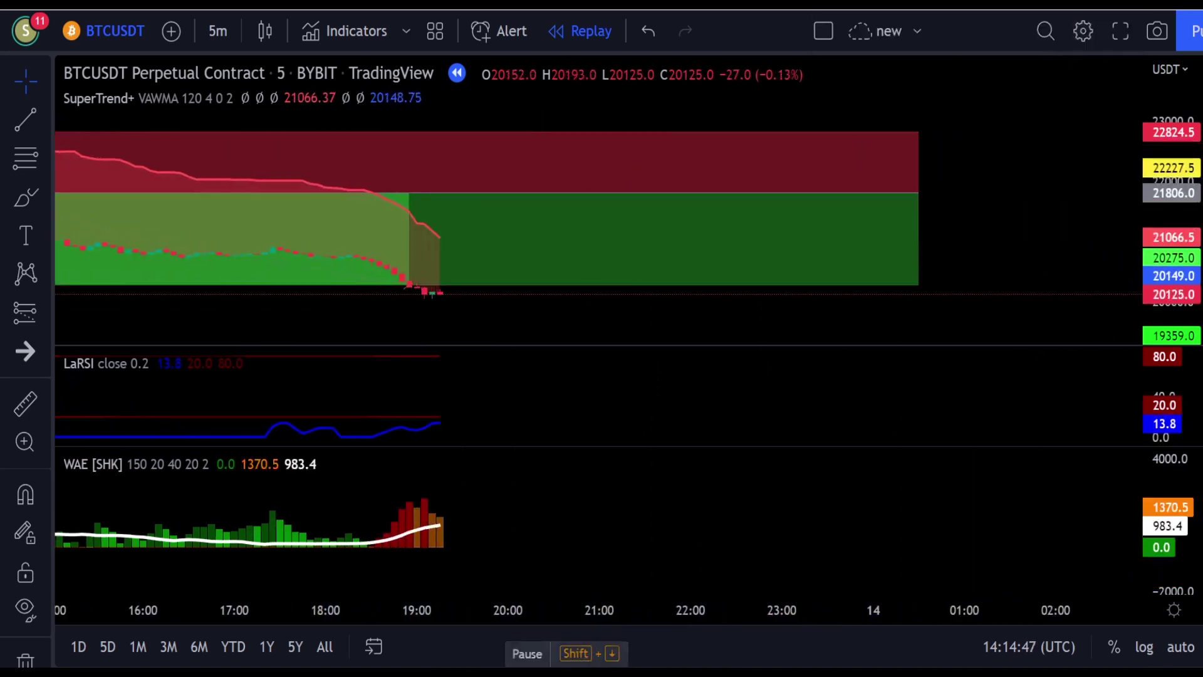
drag(903, 191, 395, 219)
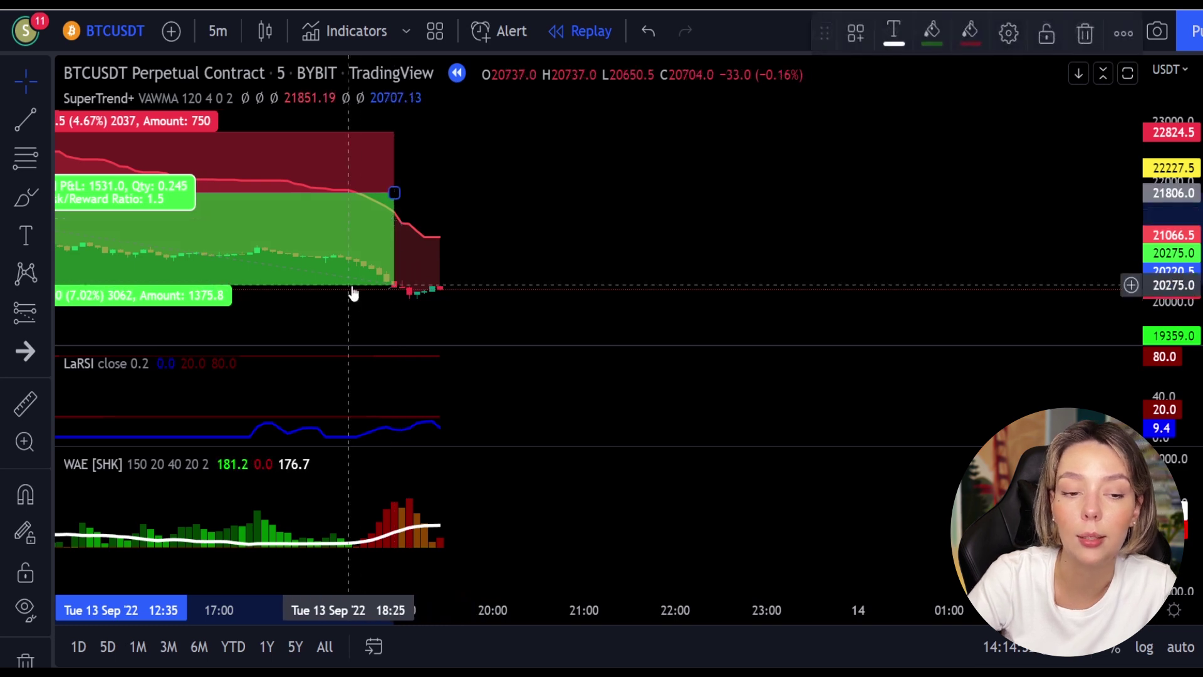
click(290, 322)
drag(290, 323, 568, 296)
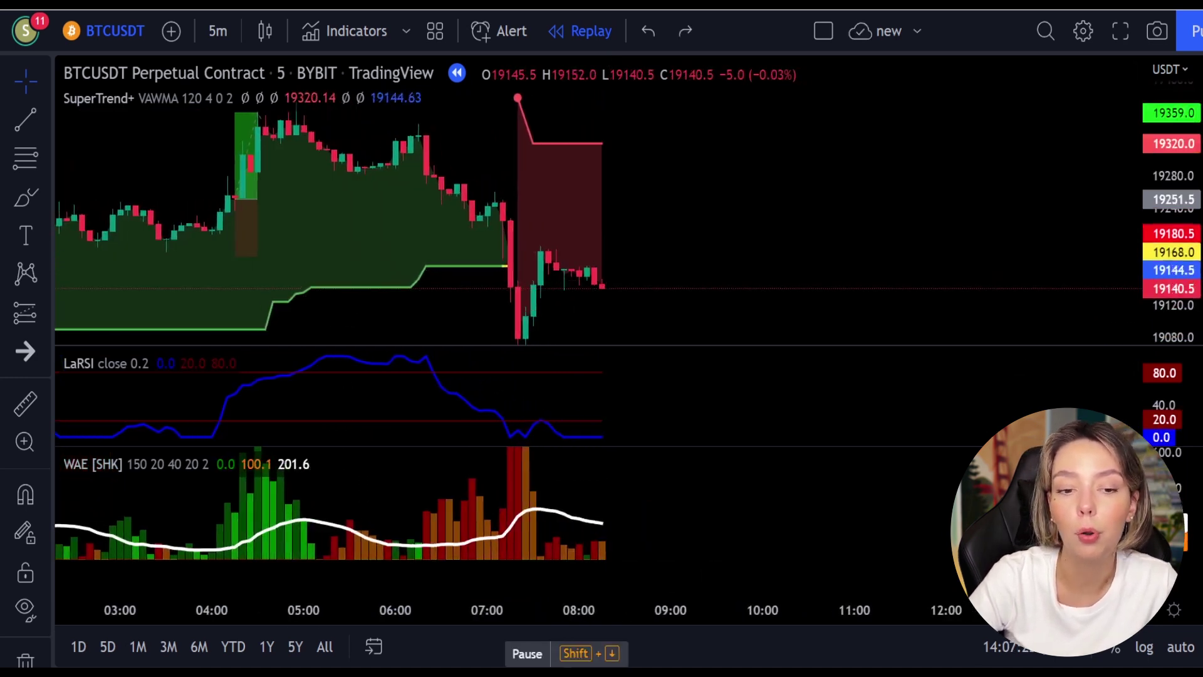
key(shift+Down)
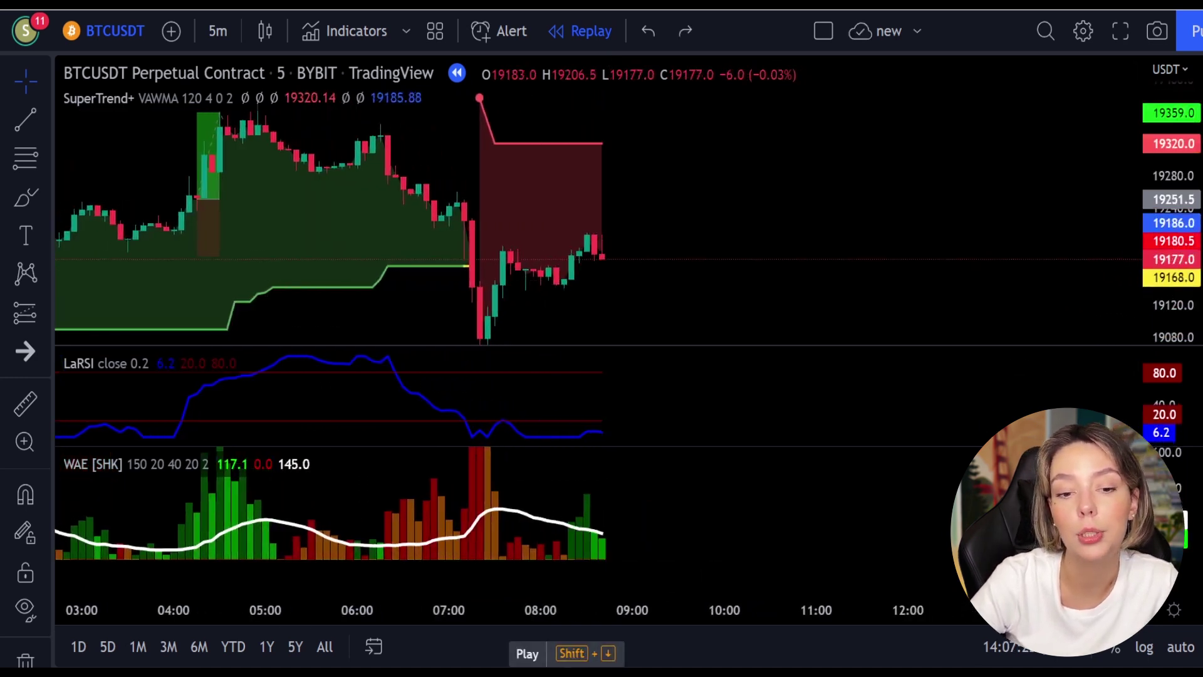